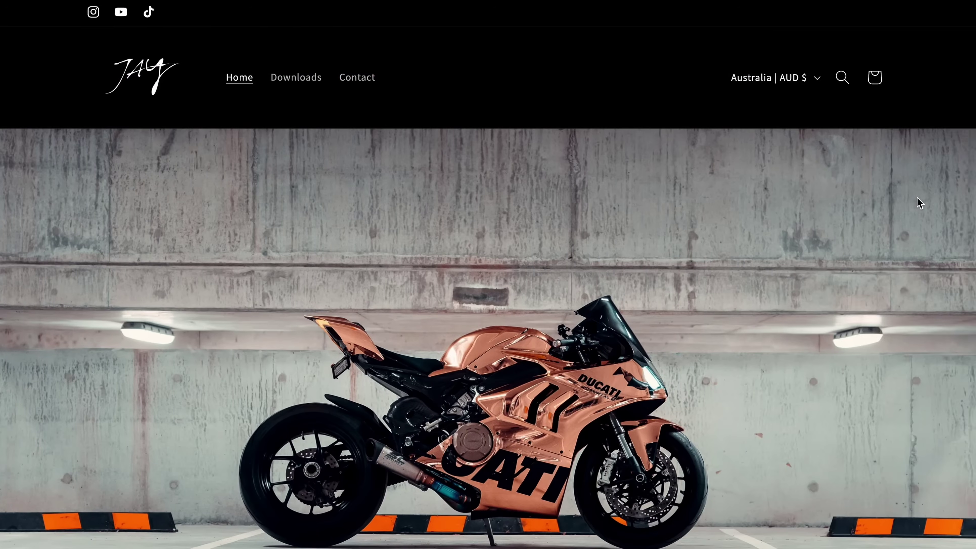
Scroll down the JAY store home page and go to the JAY v1 LUT PACK product page.
scroll(919, 203, down, 10)
scroll(919, 203, down, 15)
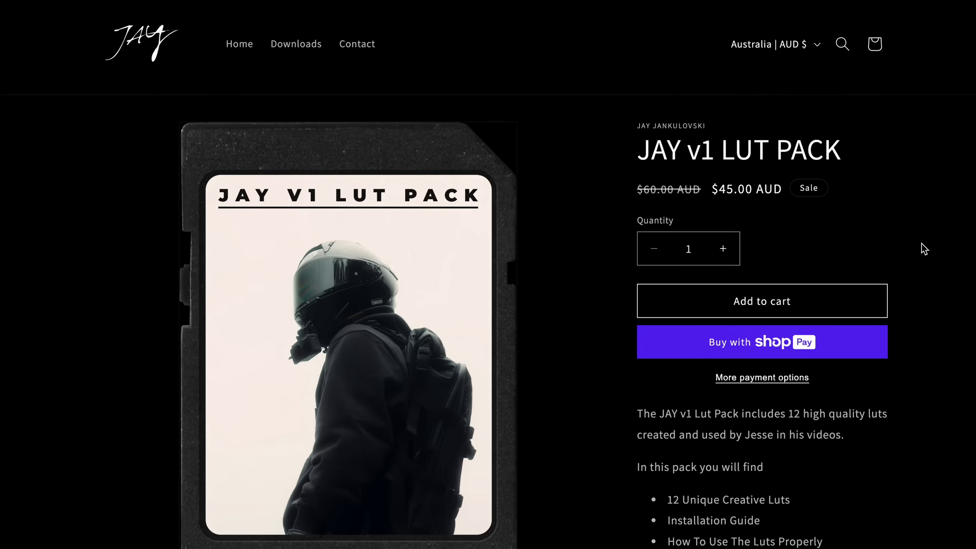
scroll(921, 250, down, 9)
scroll(924, 249, down, 7)
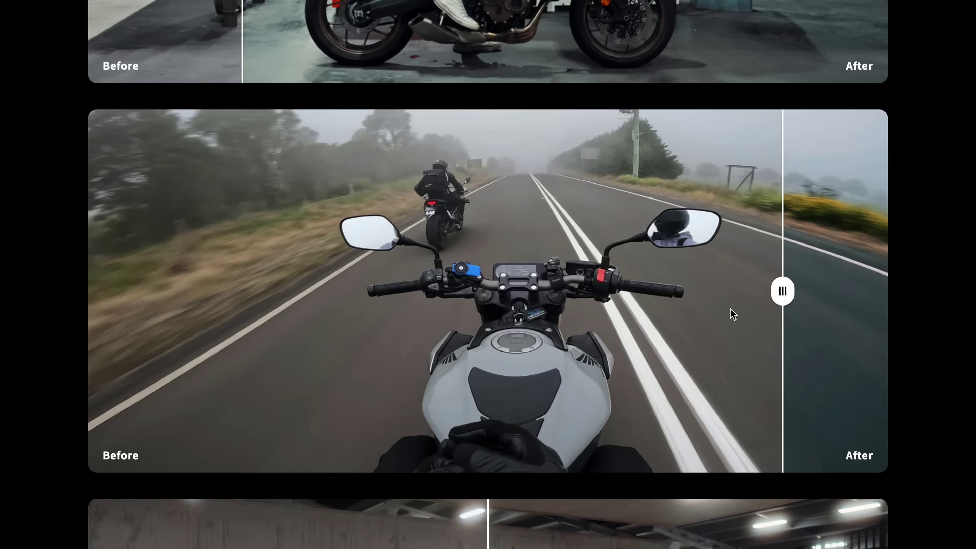
click(712, 336)
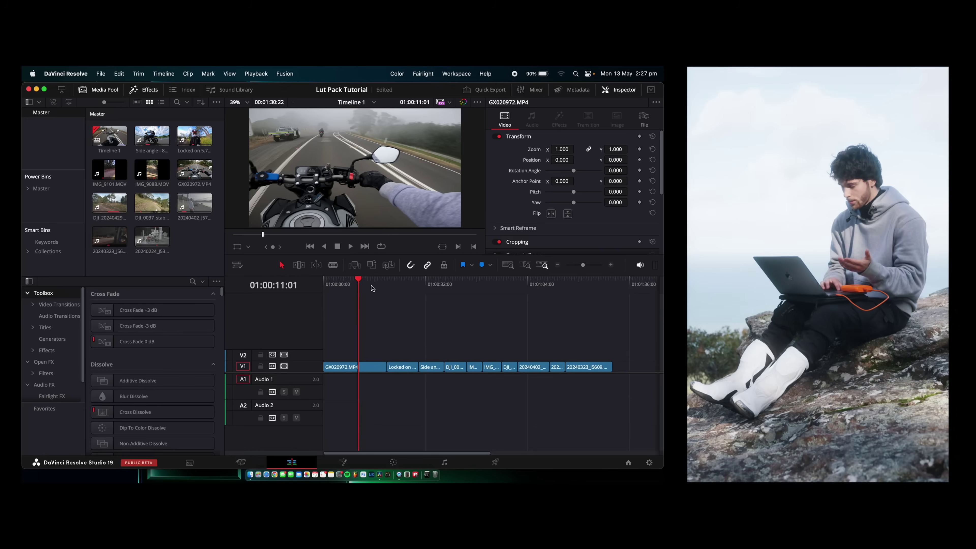
click(400, 285)
click(429, 291)
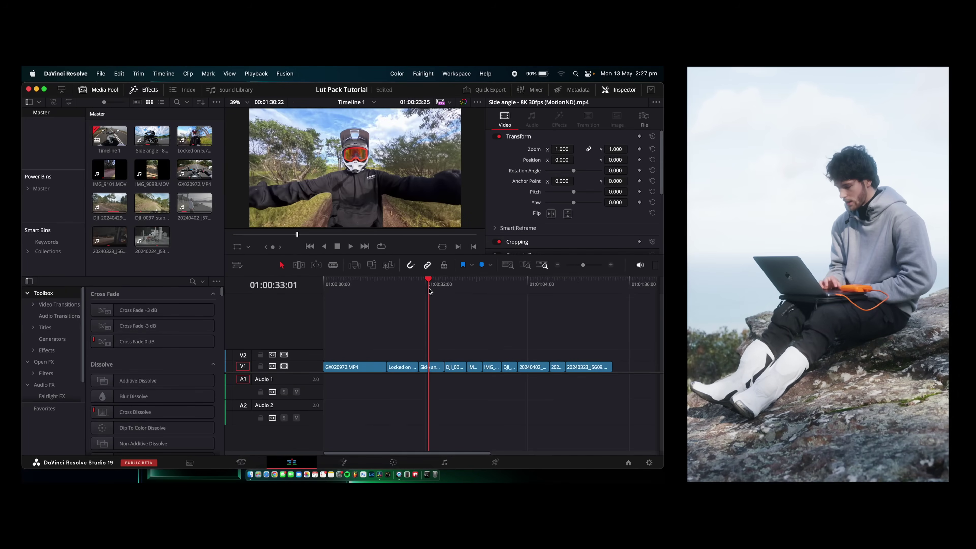
click(454, 289)
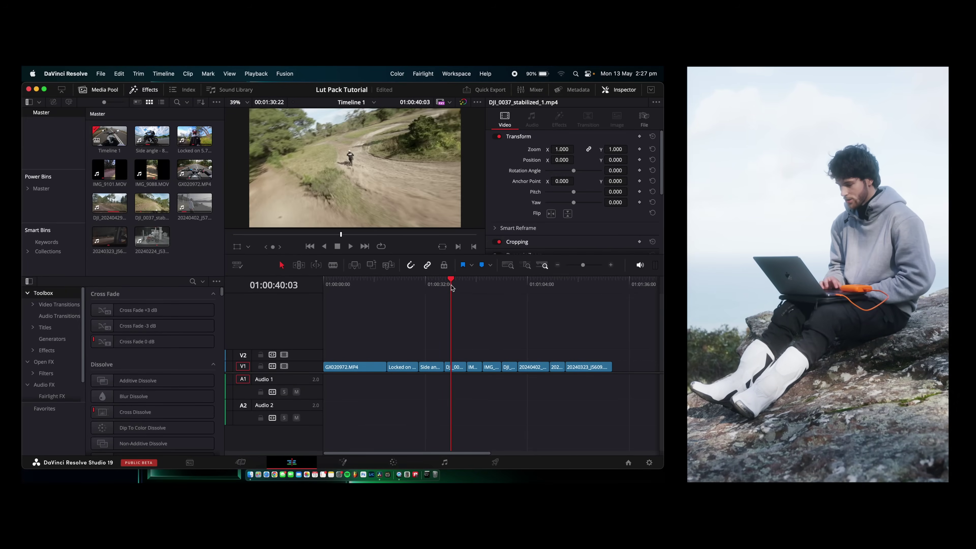
click(472, 290)
click(483, 289)
click(503, 289)
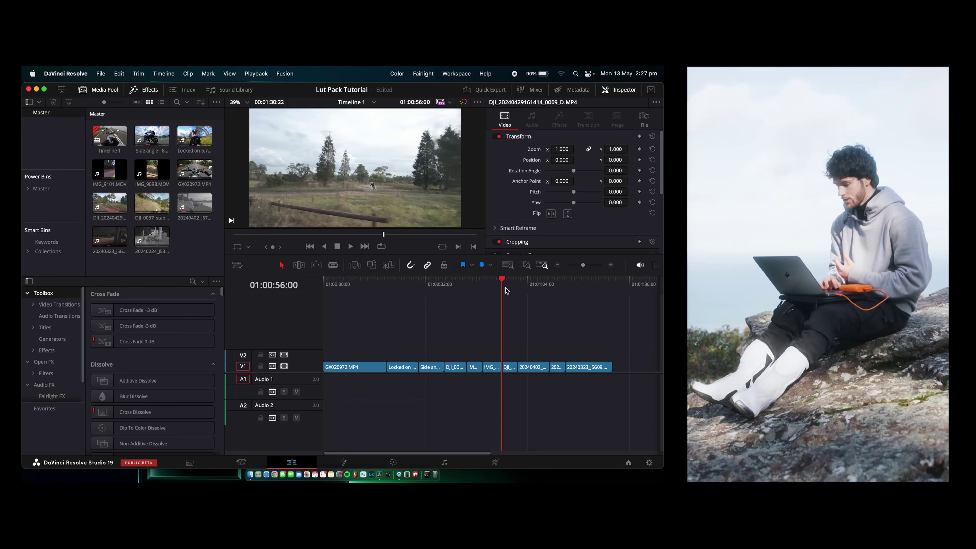
click(531, 290)
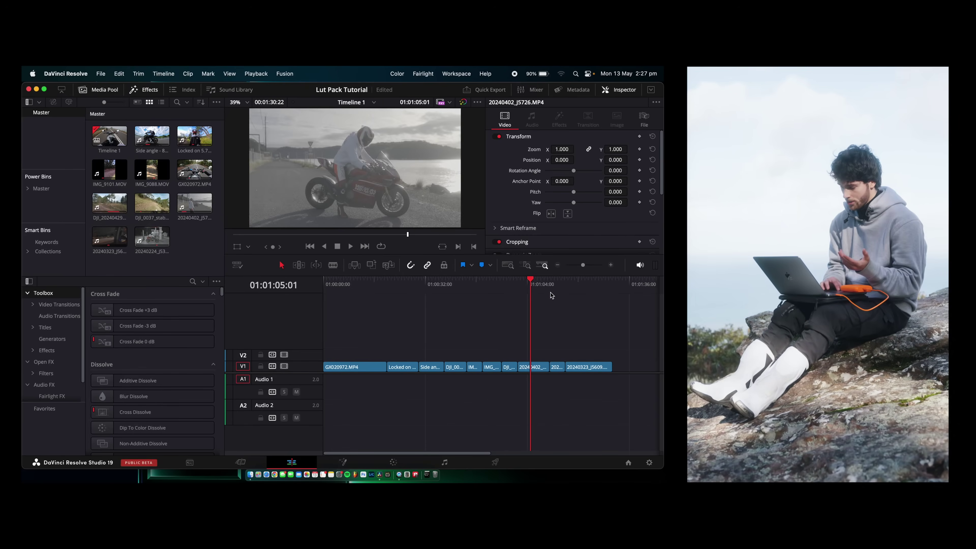
click(550, 293)
click(566, 293)
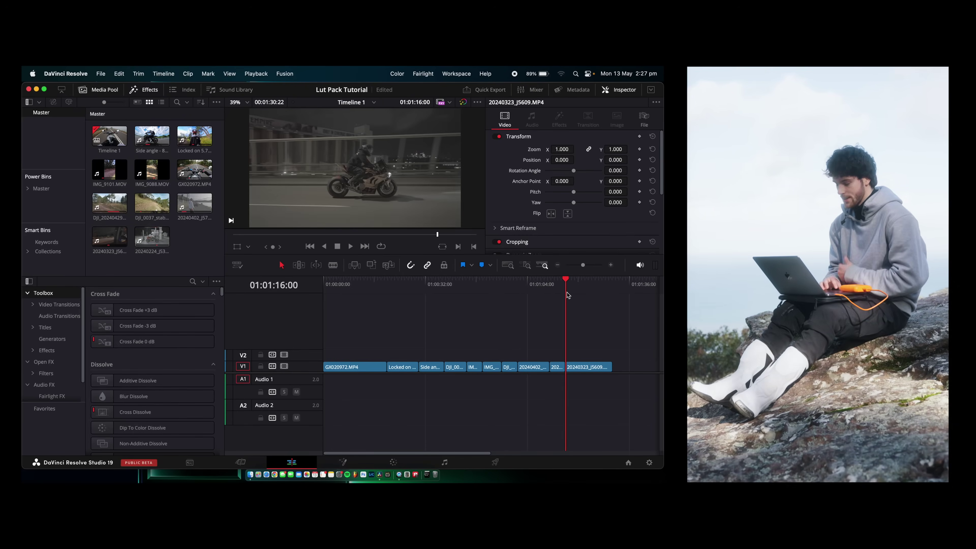
key(Home)
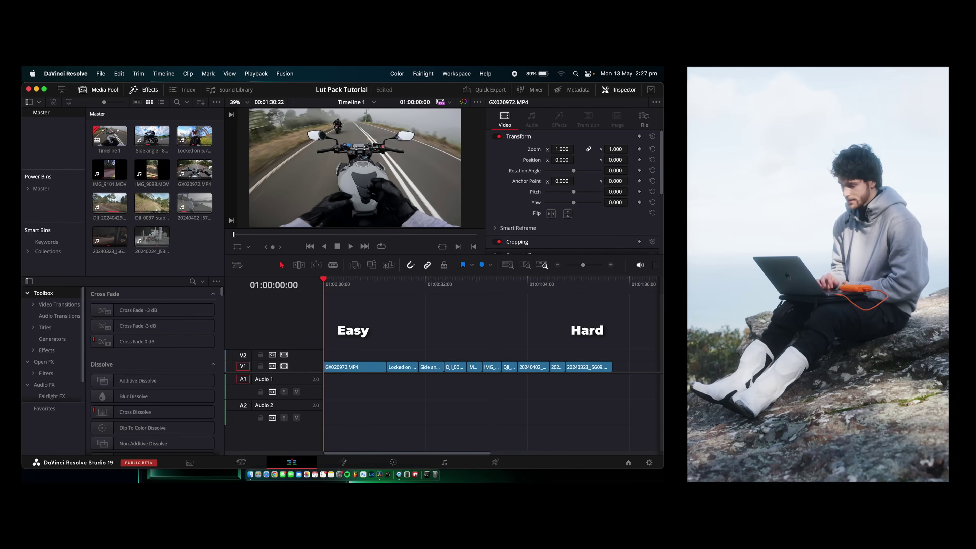
key(space)
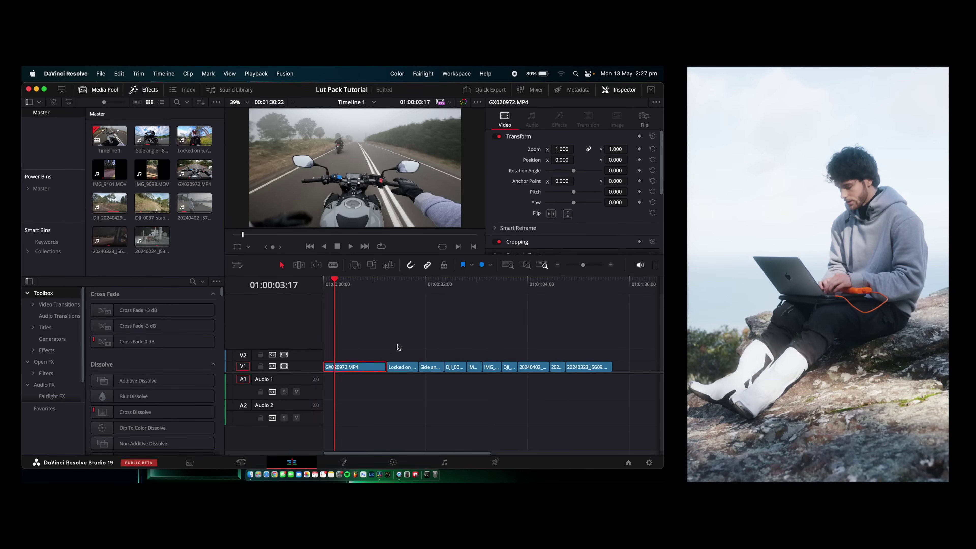
On the Color page, add serial nodes after node 01 and clean up the node graph.
key(shift+6)
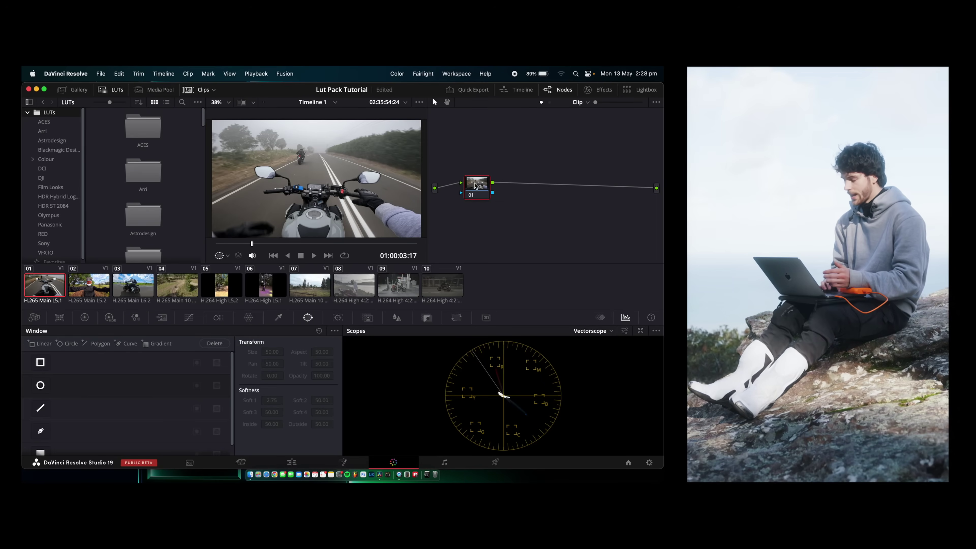
key(alt+s)
key(alt+s)
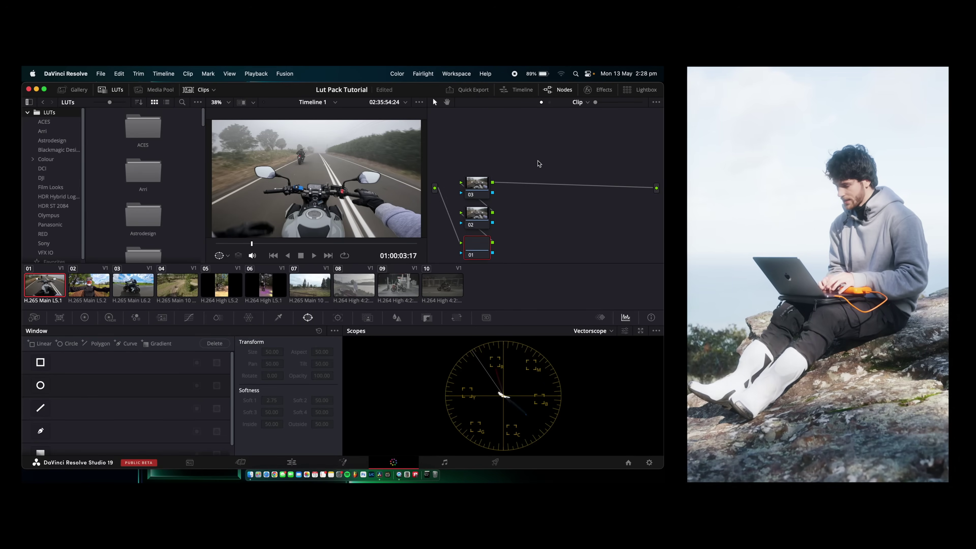
right_click(533, 191)
click(564, 283)
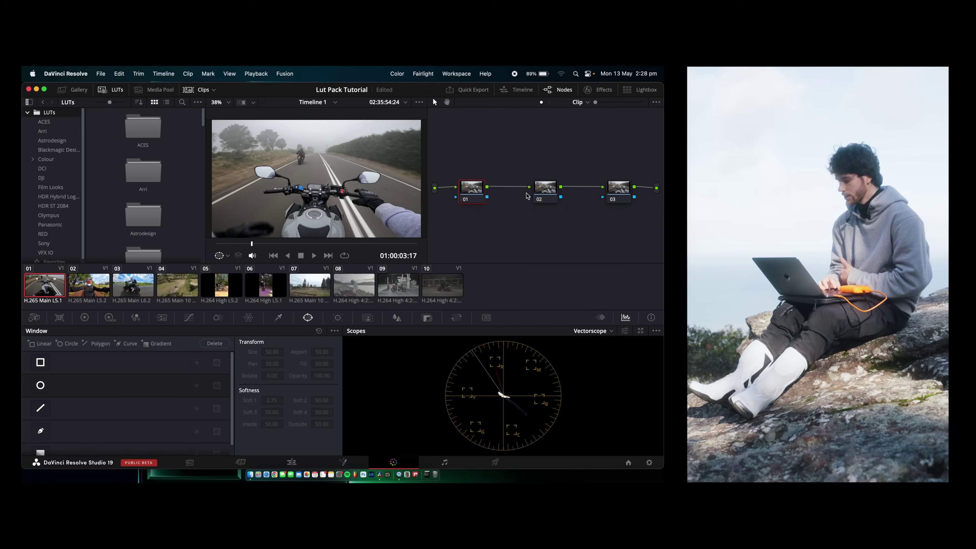
Delete nodes 01 and 02 and clean up the graph to a single node.
key(Delete)
right_click(544, 195)
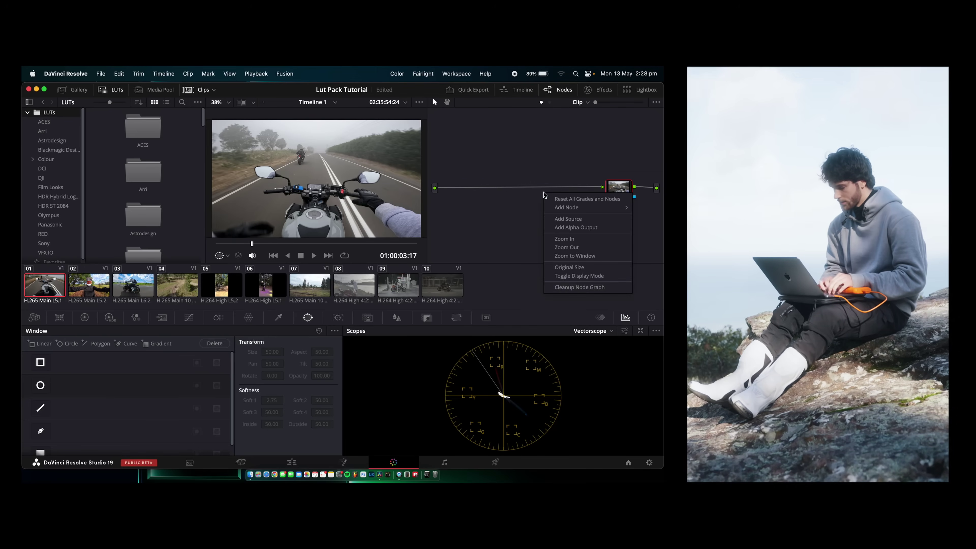
click(578, 287)
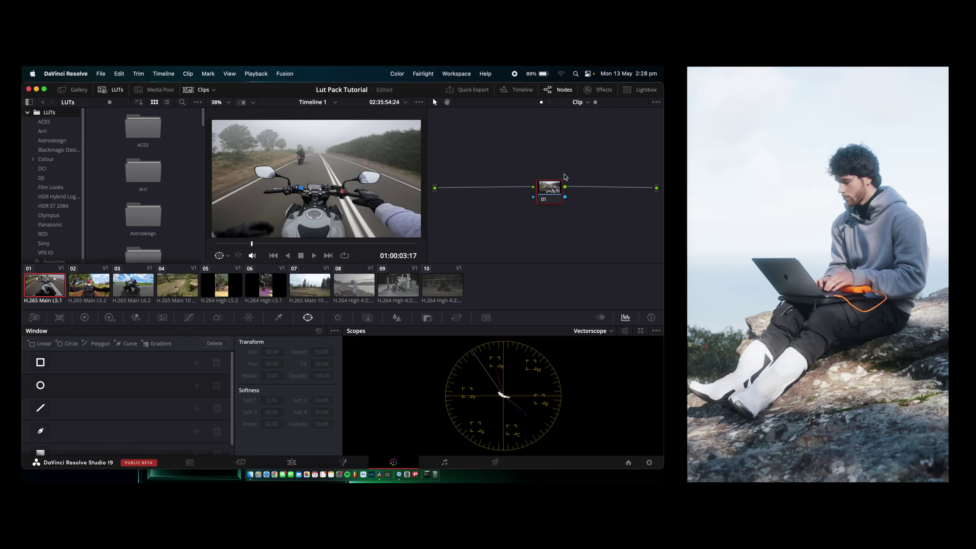
click(32, 160)
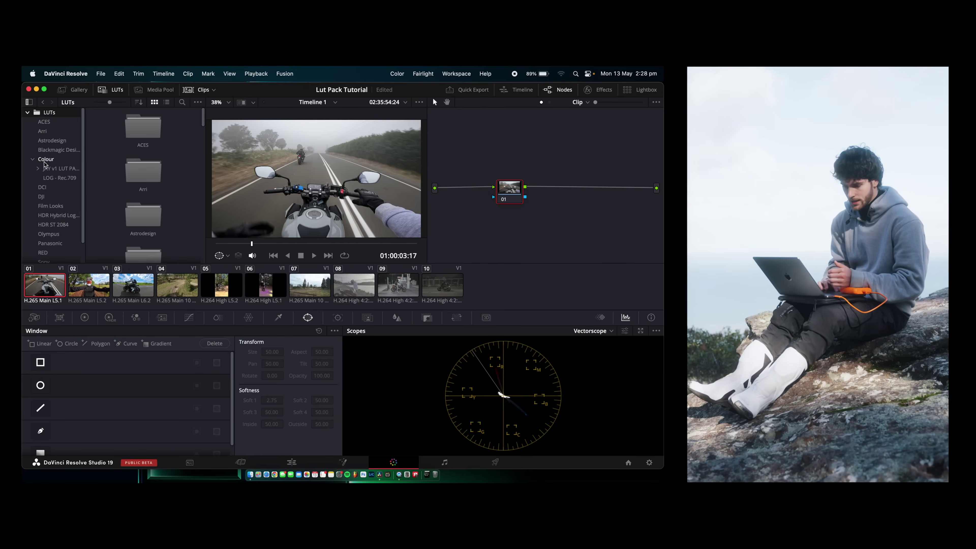
Apply 1. JAY - Solstice from Colour > JAY v1 LUT PACK > JAY LUTs to node 01.
click(46, 168)
double_click(119, 133)
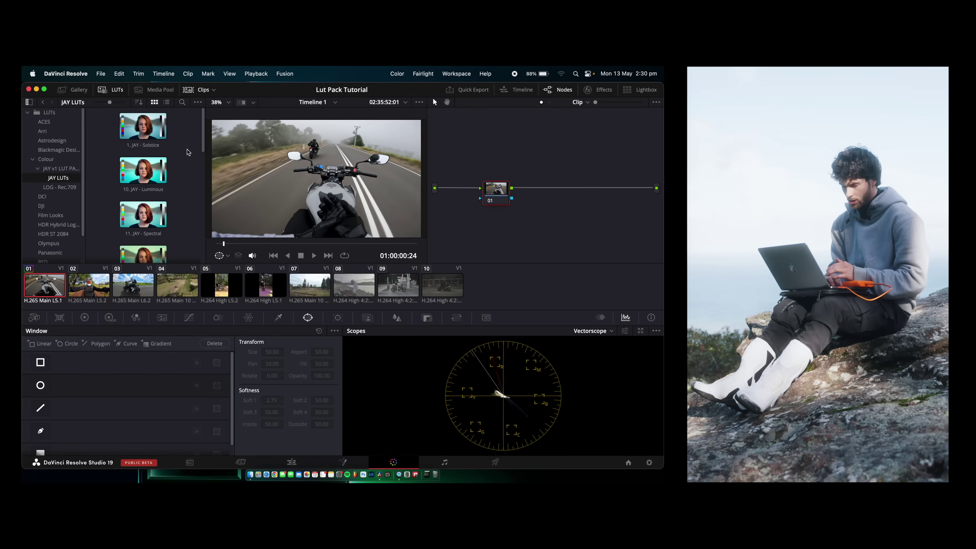
double_click(149, 134)
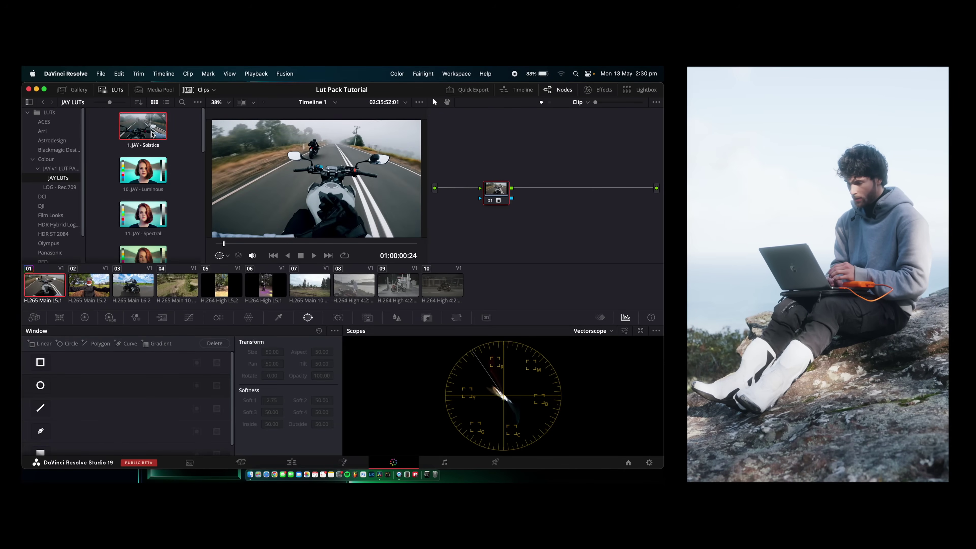
Play back the first clip twice to review the Solstice look.
key(space)
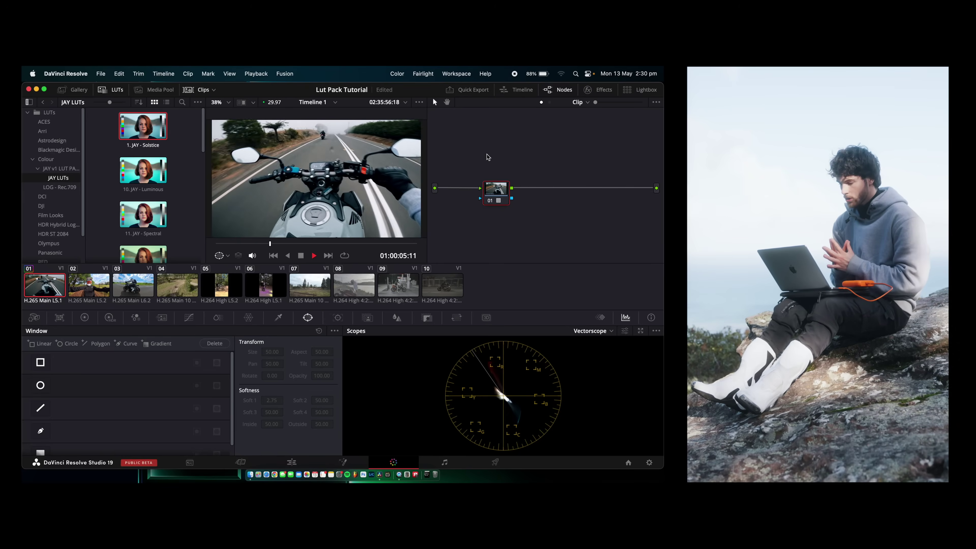
key(space)
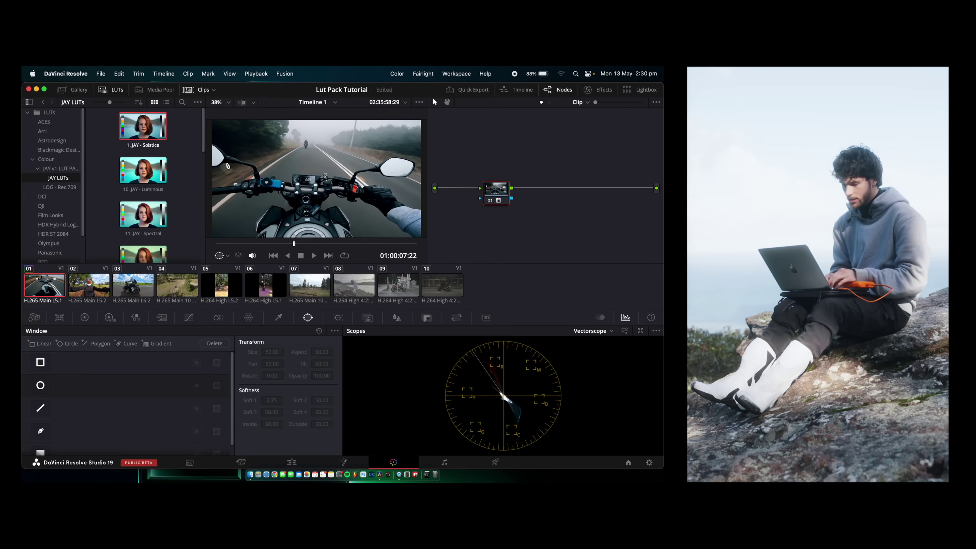
scroll(140, 192, down, 5)
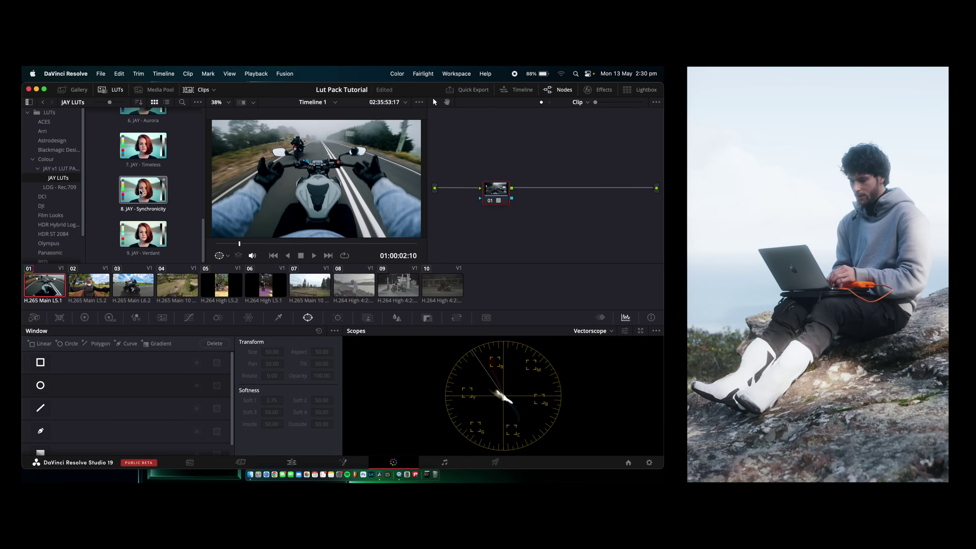
key(space)
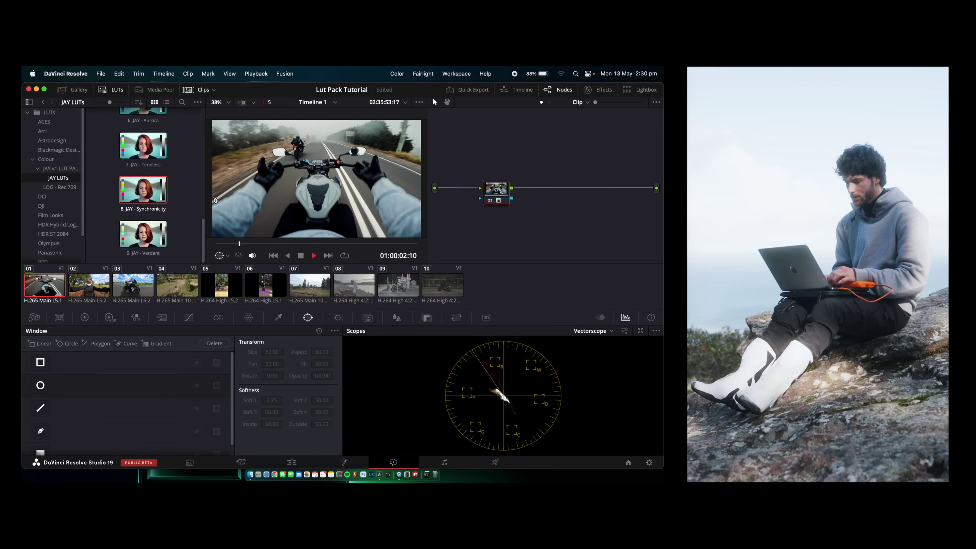
key(space)
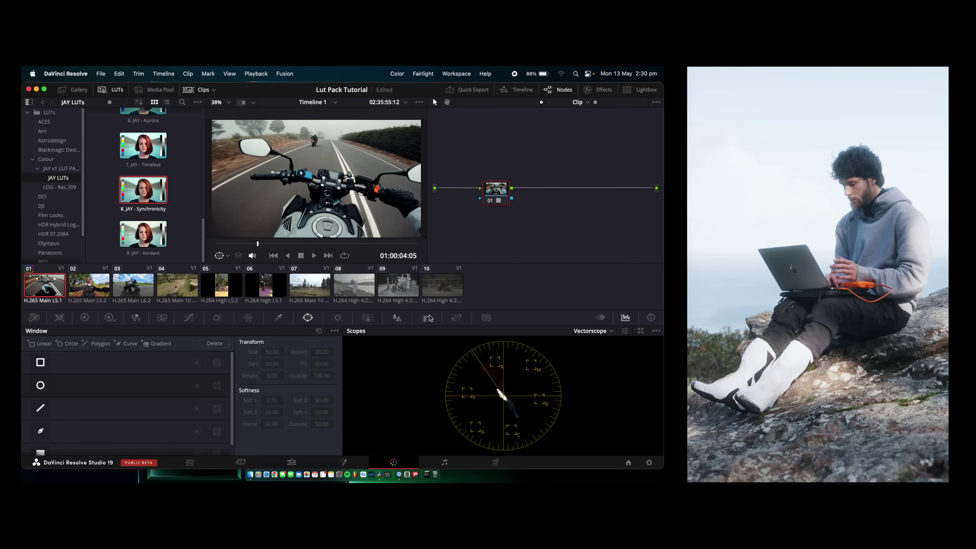
click(427, 317)
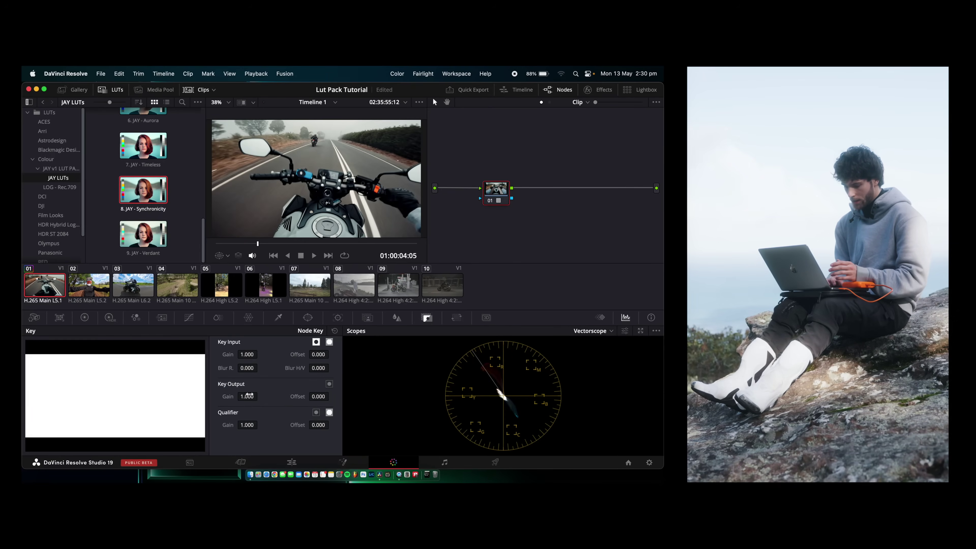
Set node 01's Key Output Gain to 0.5 and play back the softer grade.
text(0.5)
key(Return)
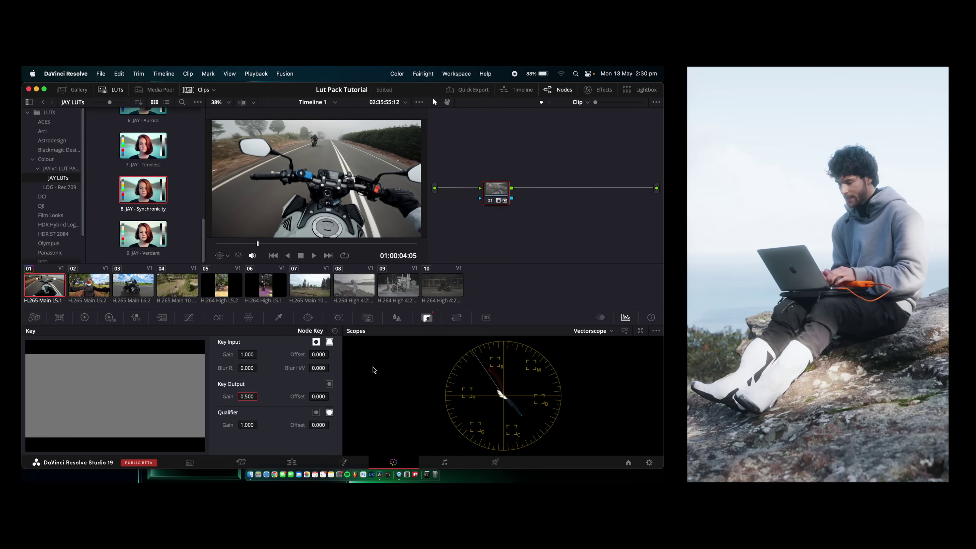
key(space)
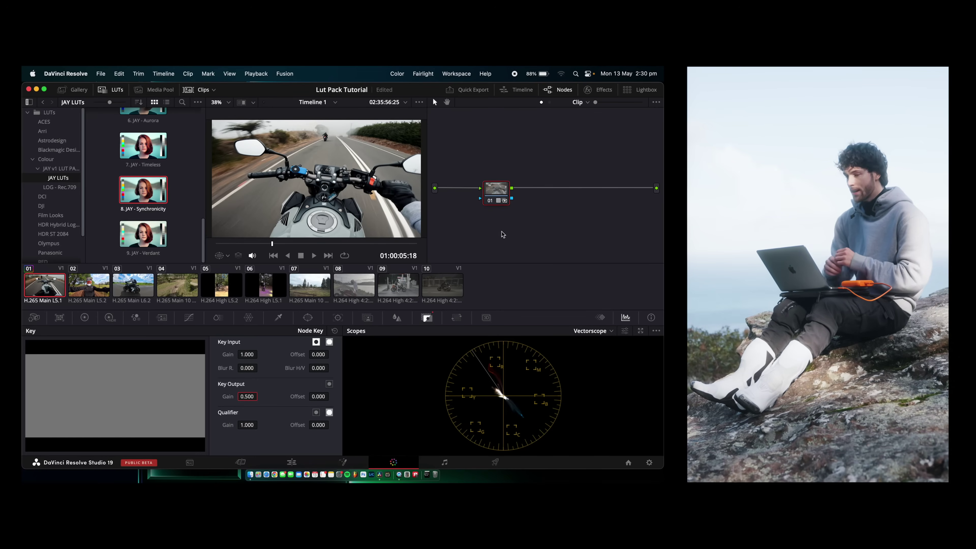
click(80, 290)
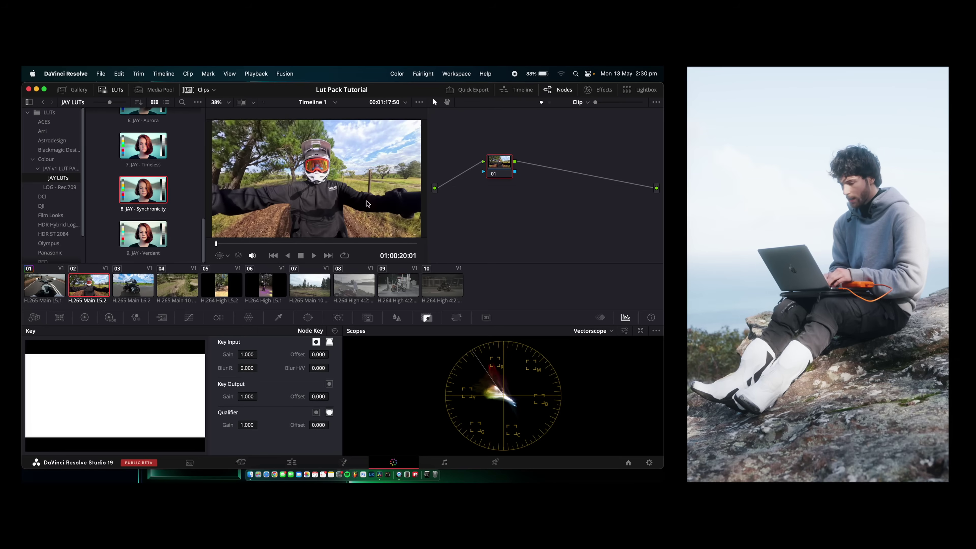
Review clip 02 and try the Mystique LUT on its node.
key(space)
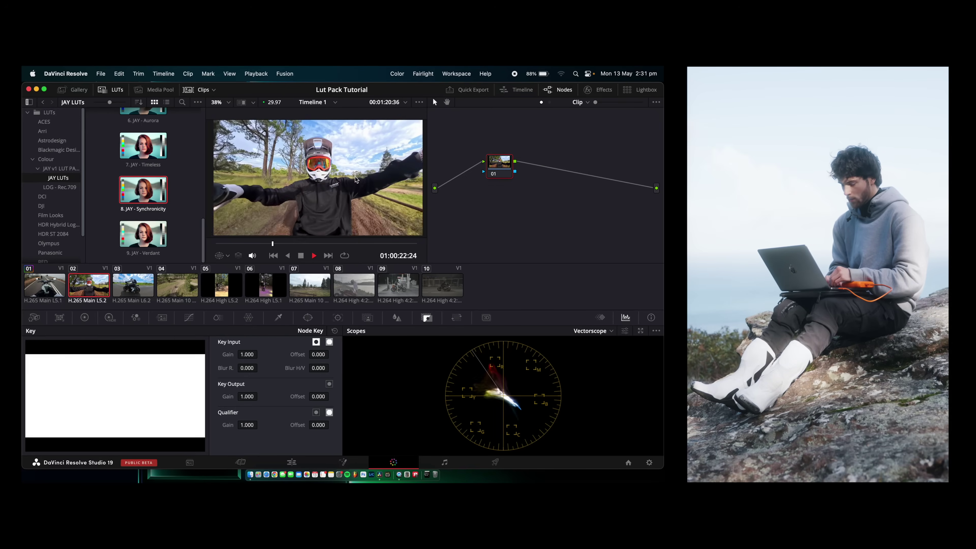
key(space)
click(248, 243)
scroll(173, 199, up, 5)
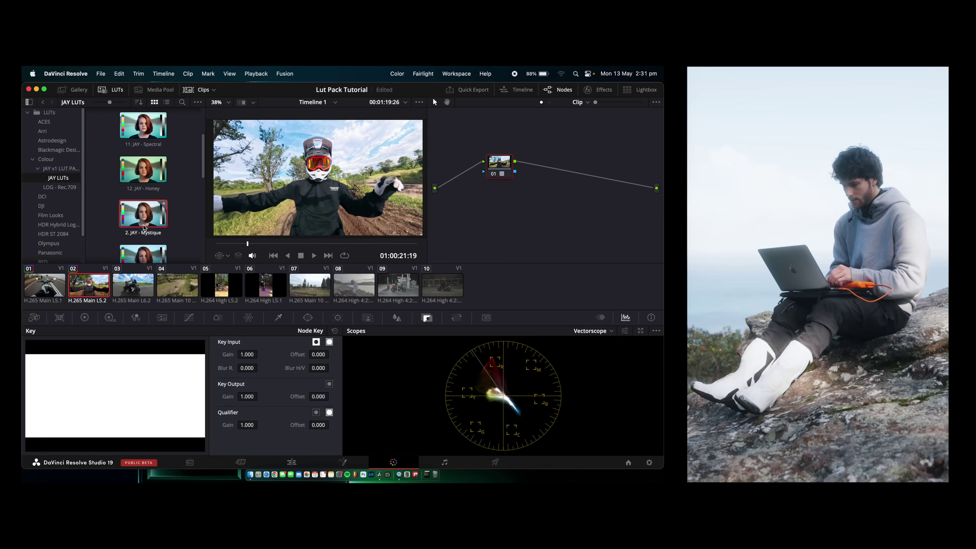
double_click(143, 213)
Apply the Solstice LUT to clip 02 at 0.7 key output gain and shift the node right.
scroll(184, 212, up, 3)
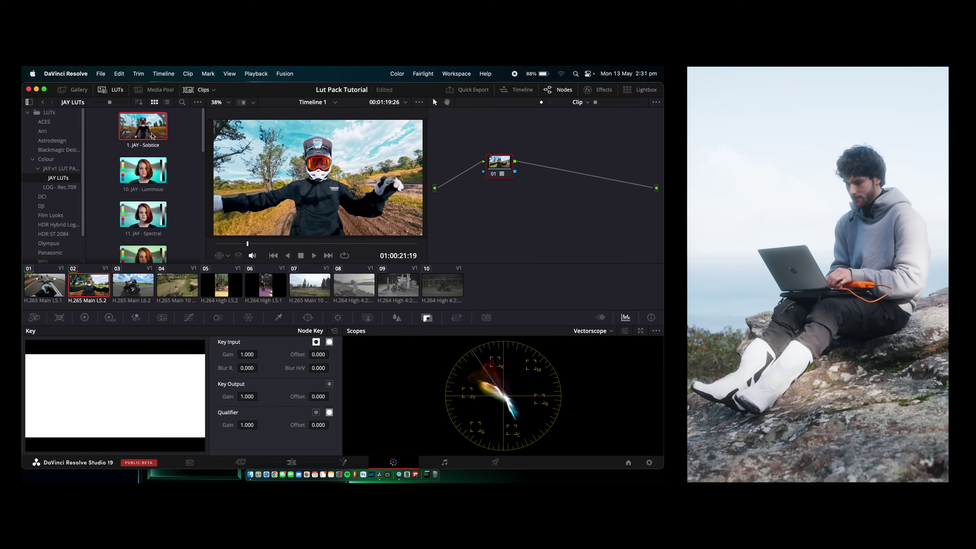
double_click(147, 136)
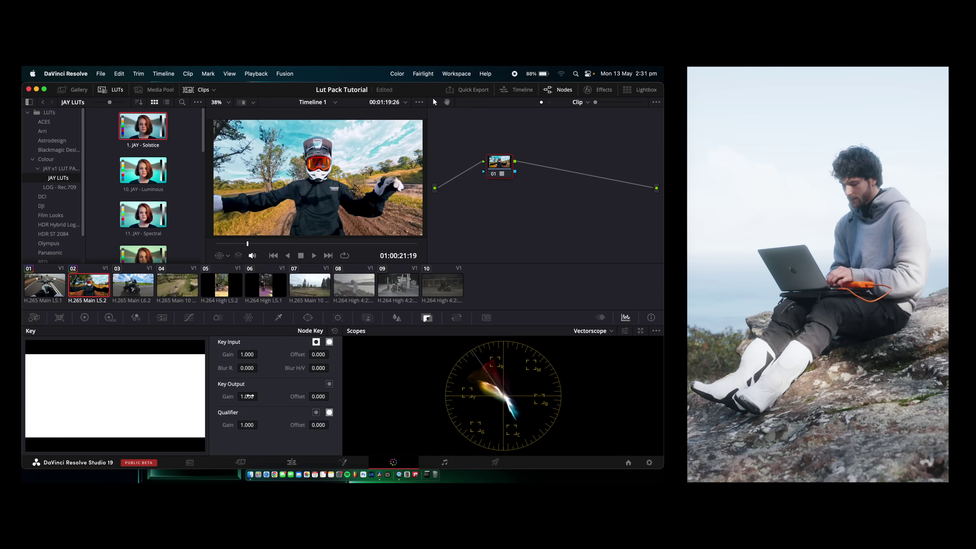
text(0.7)
key(Return)
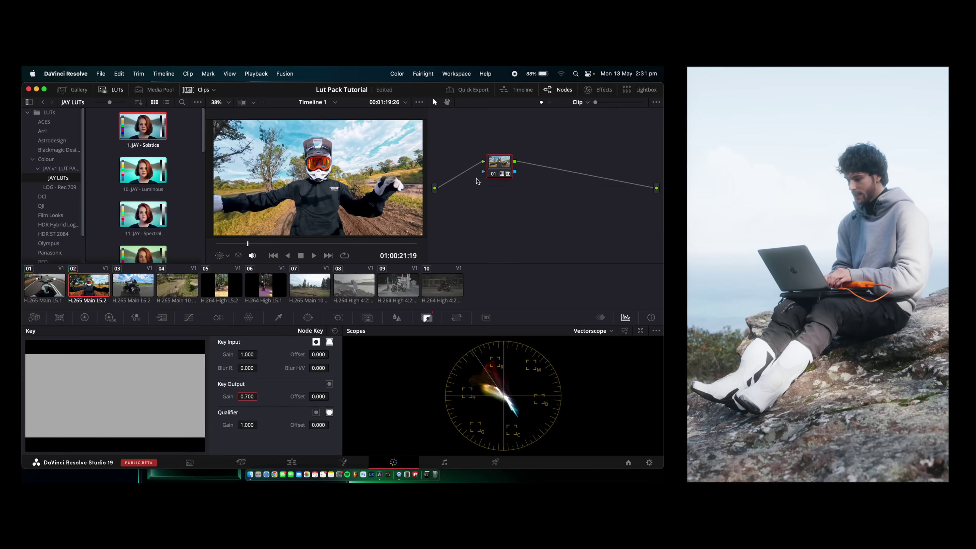
drag(503, 169, 560, 177)
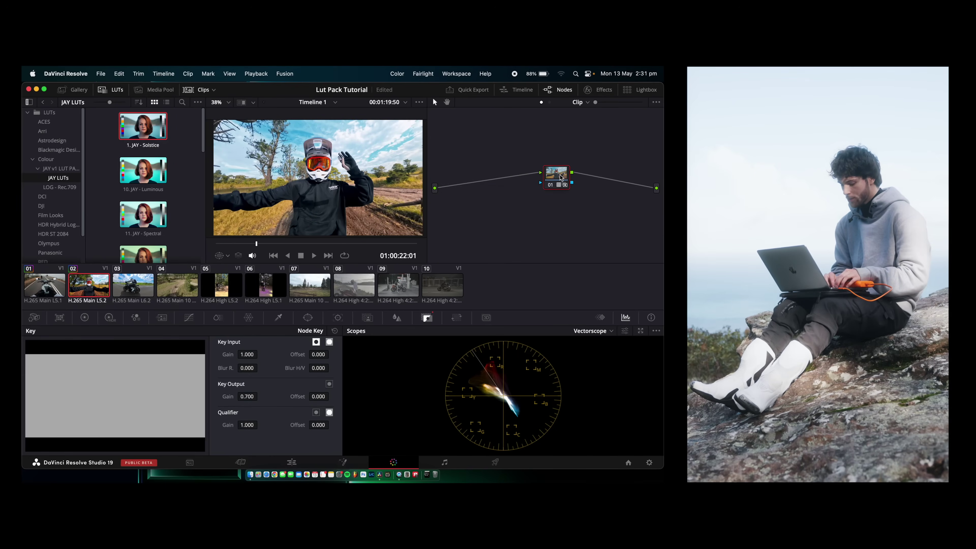
key(shift+s)
key(shift+s)
Tidy clip 02's nodes into a row and curve node 02 with darker shadows and raised highlights.
right_click(504, 187)
click(539, 280)
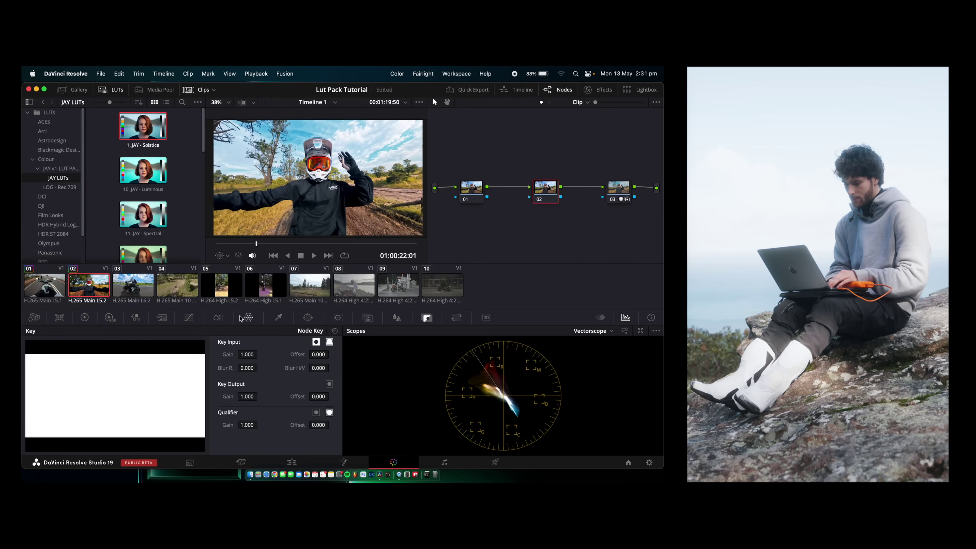
click(189, 318)
drag(80, 421, 81, 428)
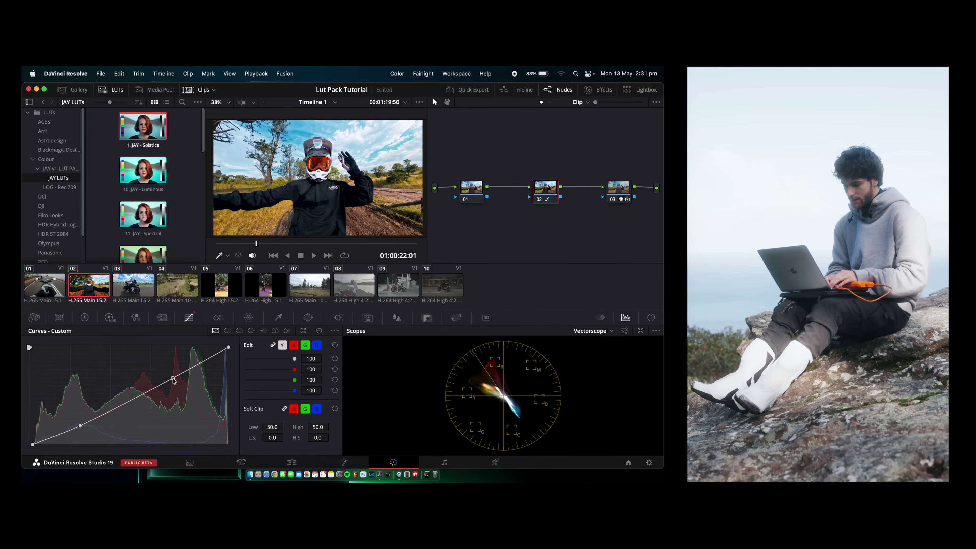
drag(174, 375, 170, 375)
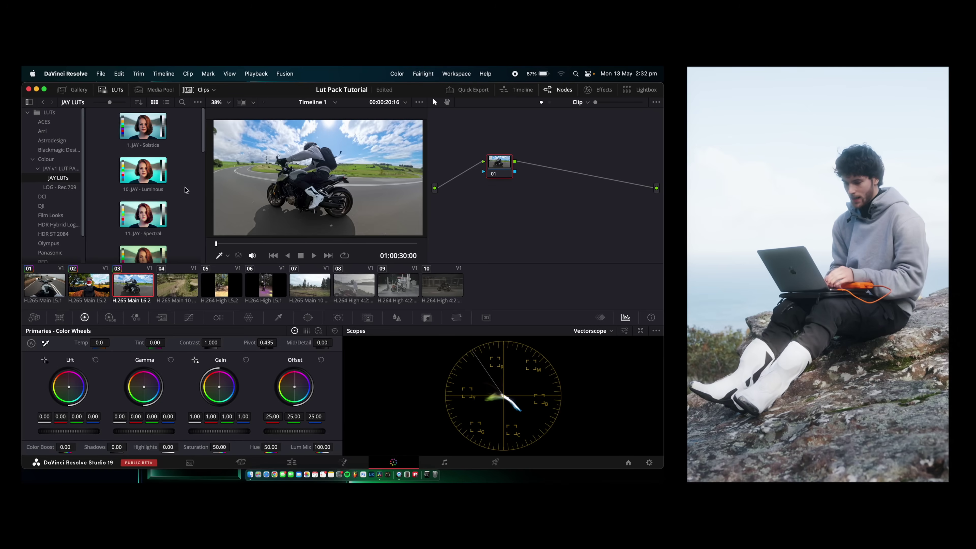
scroll(184, 190, down, 5)
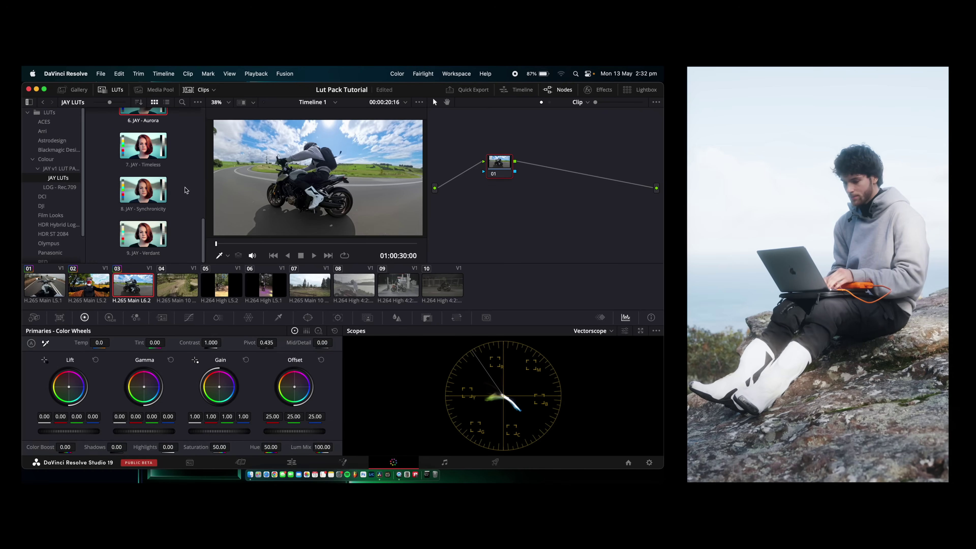
Apply 7. JAY - Timeless to clip 03, lower its key output gain to 0.600, and play back.
double_click(147, 173)
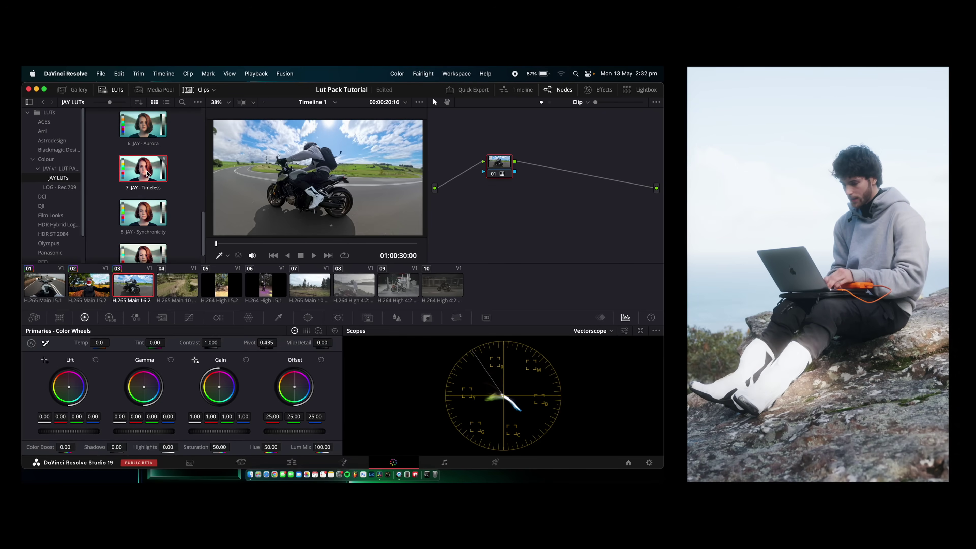
click(427, 317)
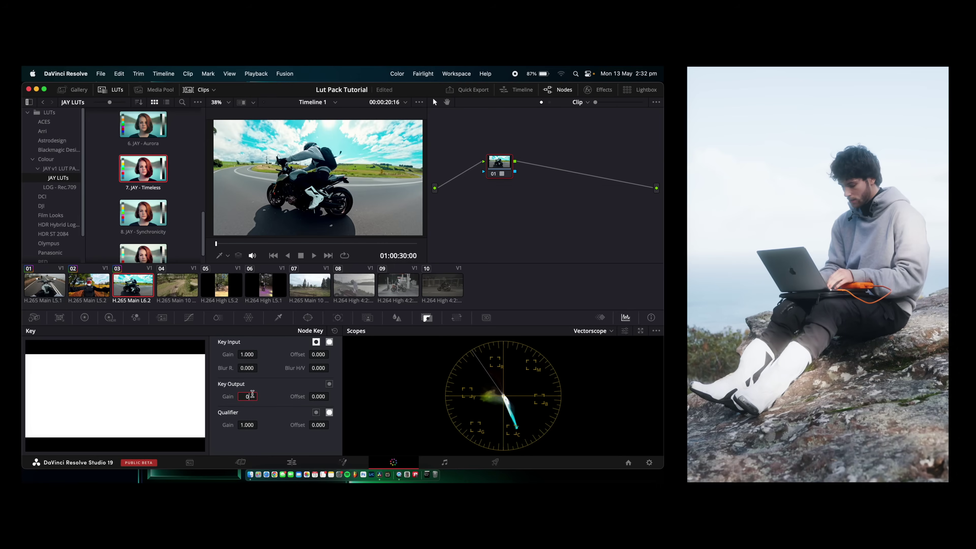
drag(250, 395, 248, 395)
key(space)
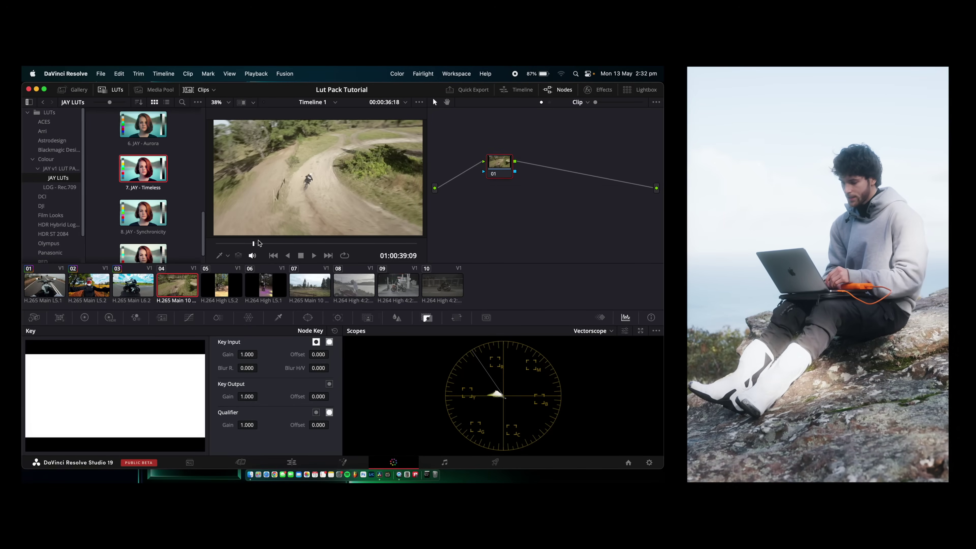
Scrub dirt-track clip 04, compare it with clip 01, then add serial nodes to clip 04.
drag(258, 242, 233, 243)
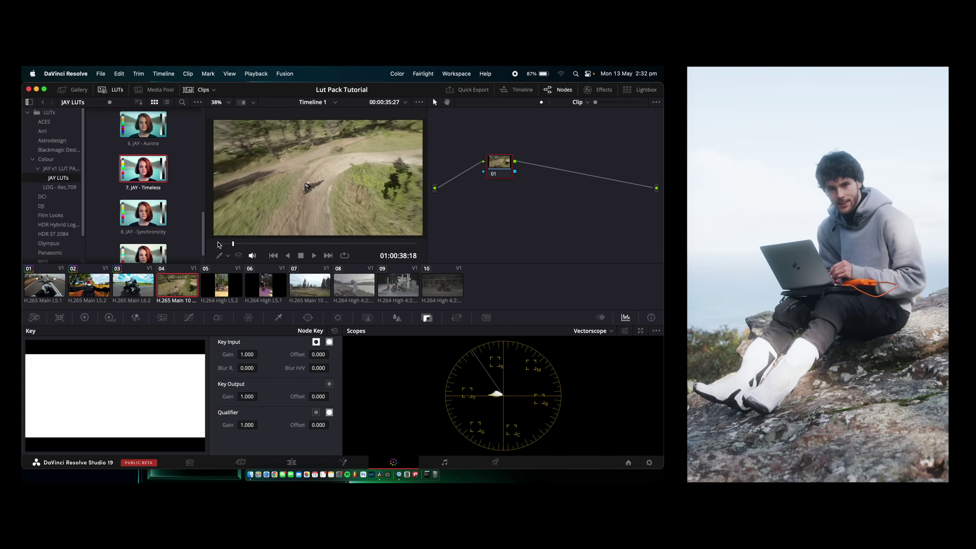
key(Home)
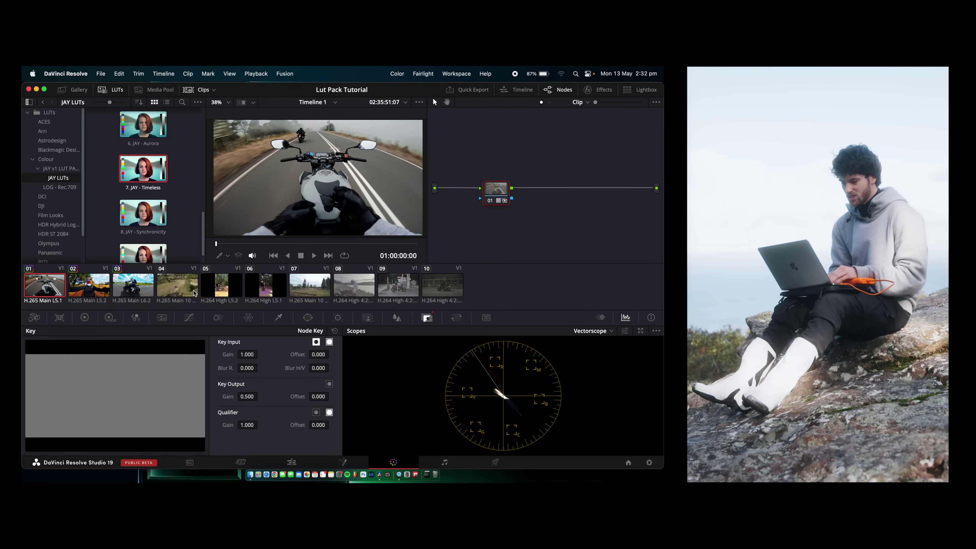
click(194, 293)
key(space)
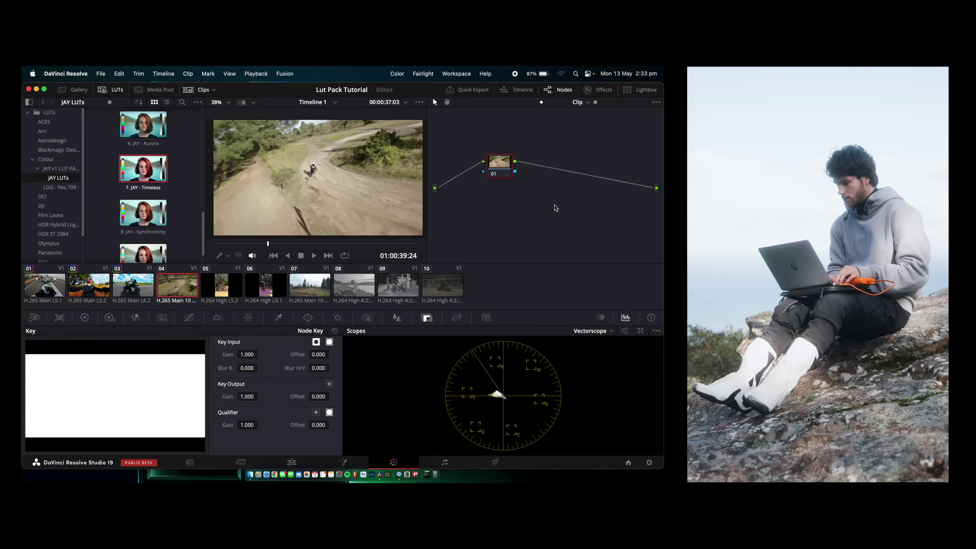
key(alt+s)
key(alt+s)
Arrange clip 04's nodes 01–03 in a row and curve node 02 for deeper shadows and lifted midtones.
right_click(551, 196)
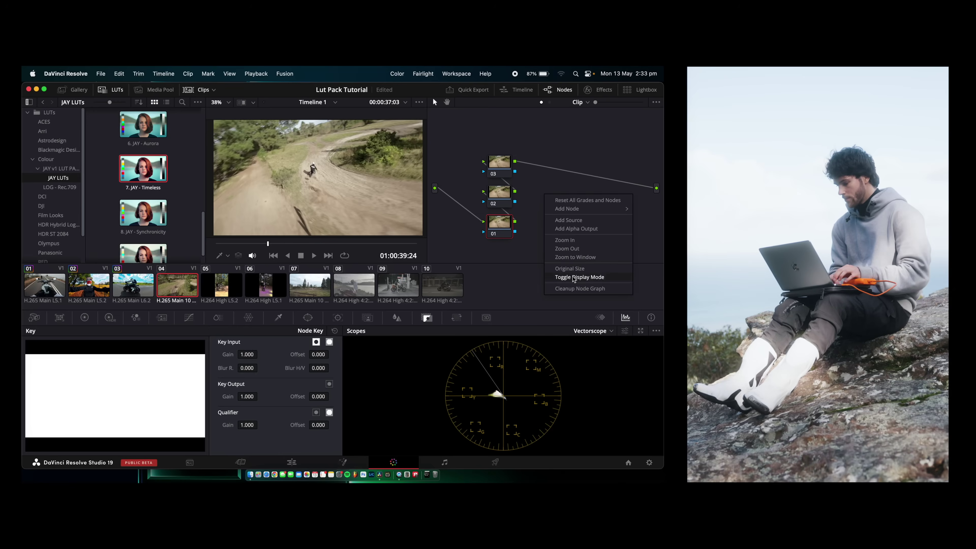
click(576, 280)
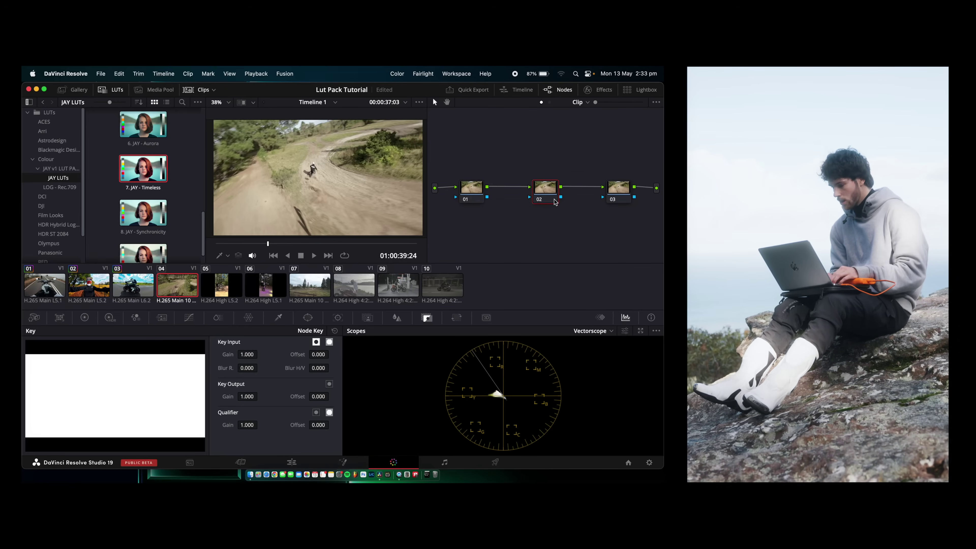
click(188, 317)
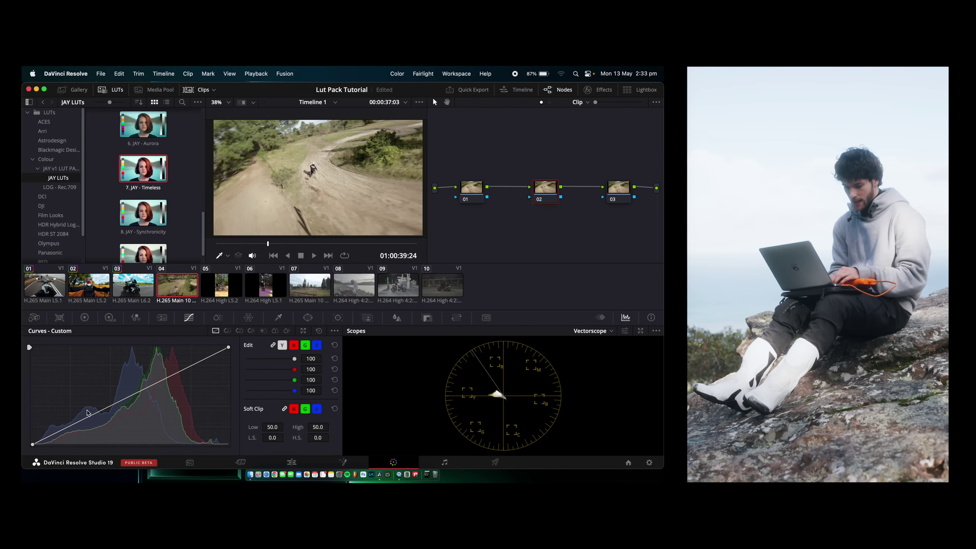
drag(85, 421, 85, 429)
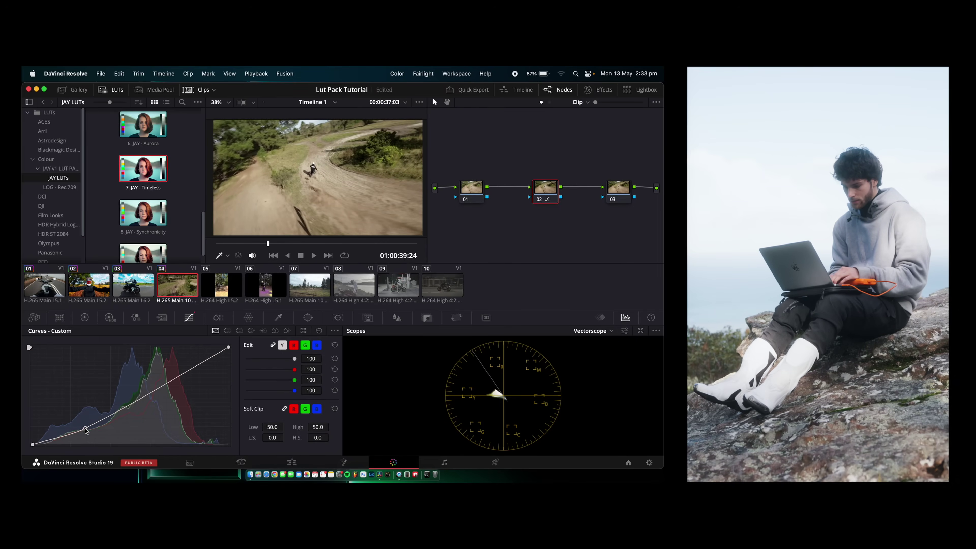
drag(173, 383, 170, 375)
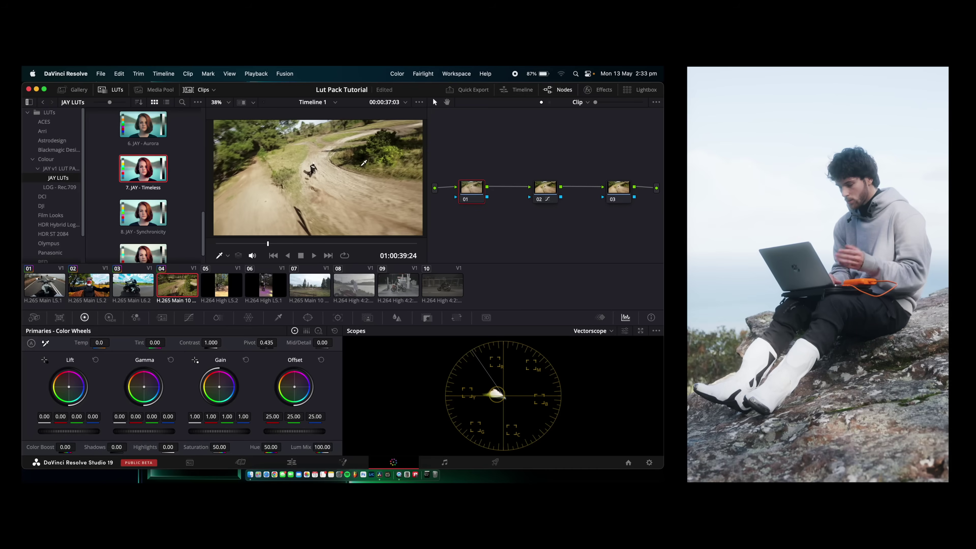
Review clip 04 and nudge node 01's Offset toward blue, to about 23.99/24.39/30.22.
drag(268, 244, 245, 244)
key(space)
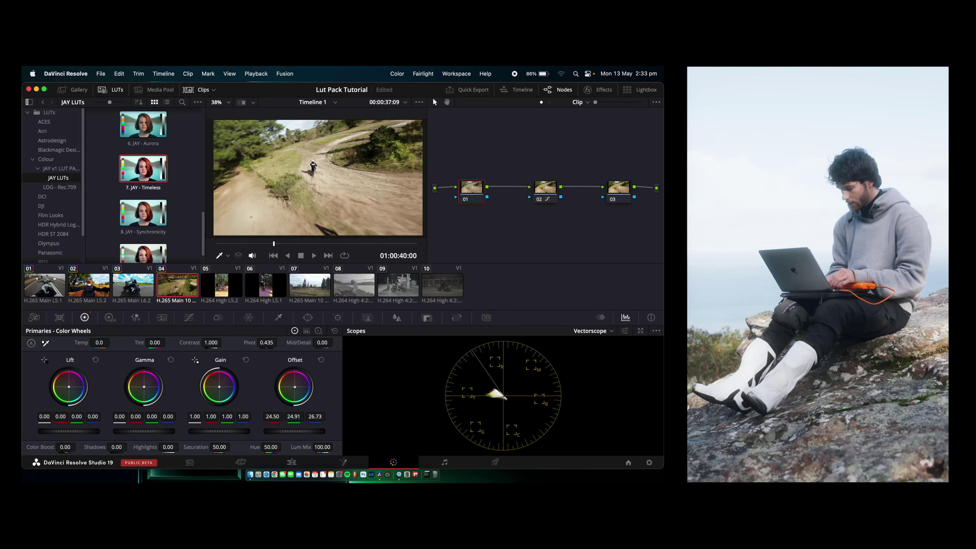
drag(295, 386, 296, 386)
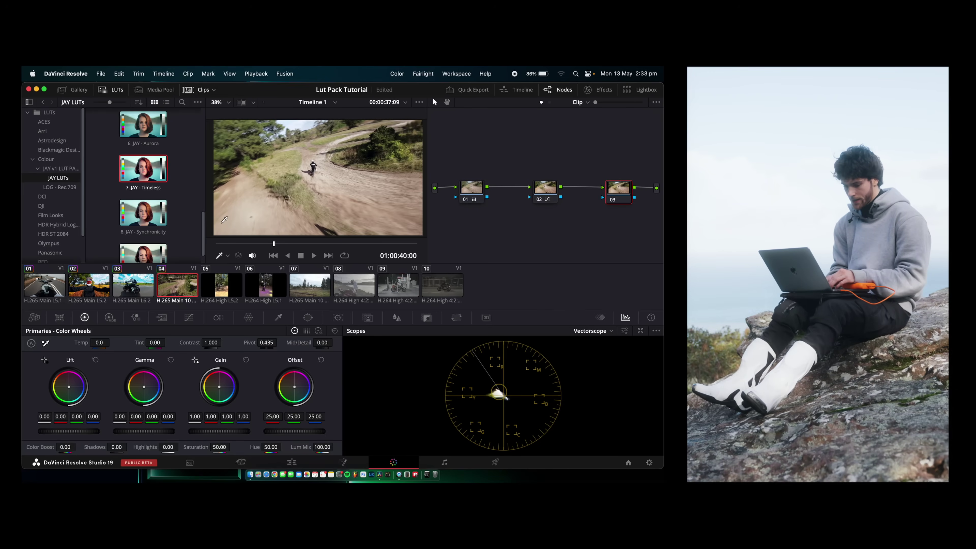
Apply the 7. JAY - Timeless LUT to node 03 and lower its key output gain to 0.700.
scroll(192, 170, up, 5)
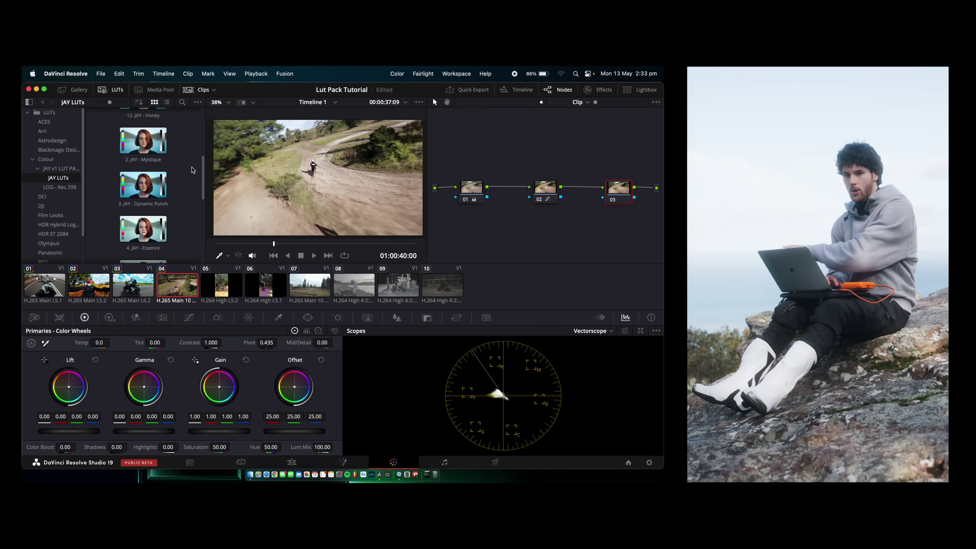
scroll(193, 170, down, 6)
double_click(143, 146)
click(419, 315)
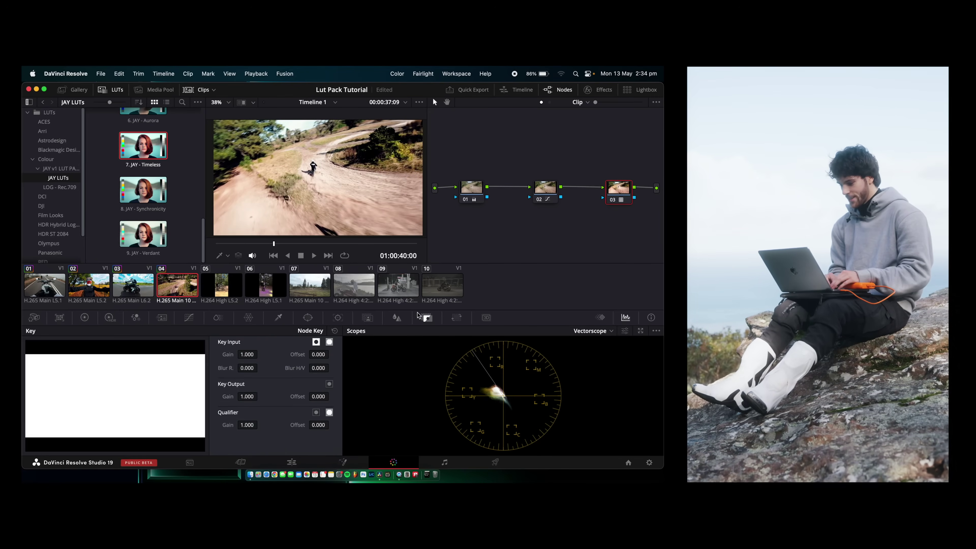
text(0.5)
key(Return)
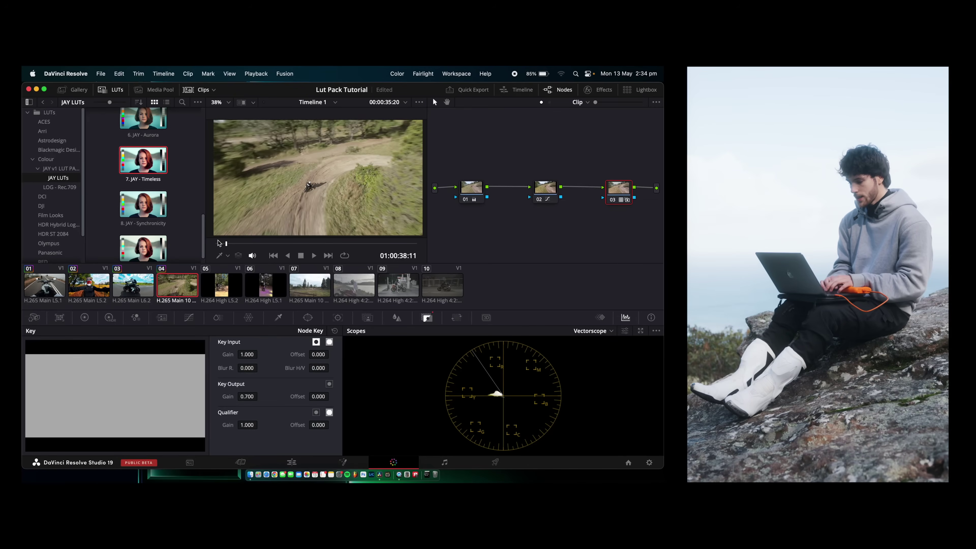
Scrub later in the clip to review it, then open clip 05 for grading.
drag(218, 244, 271, 244)
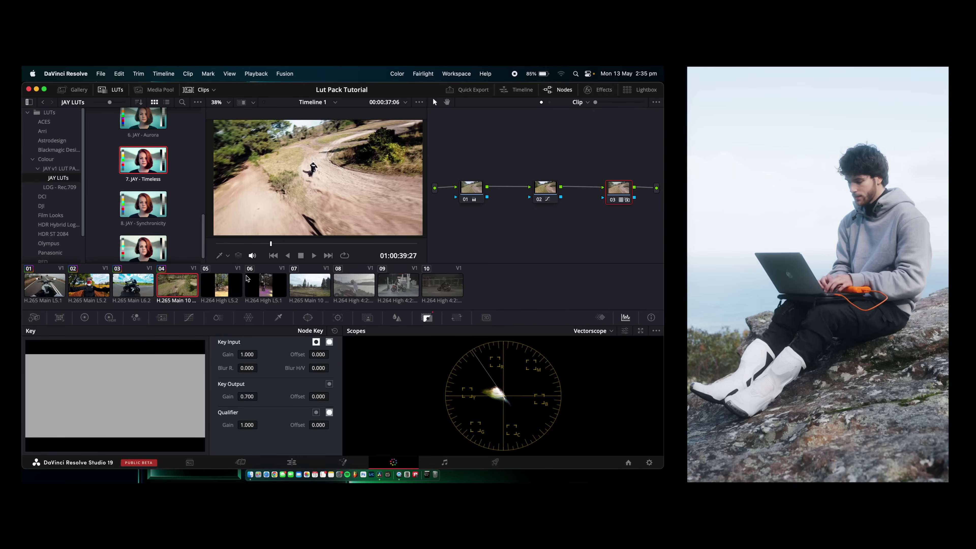
click(242, 283)
click(304, 244)
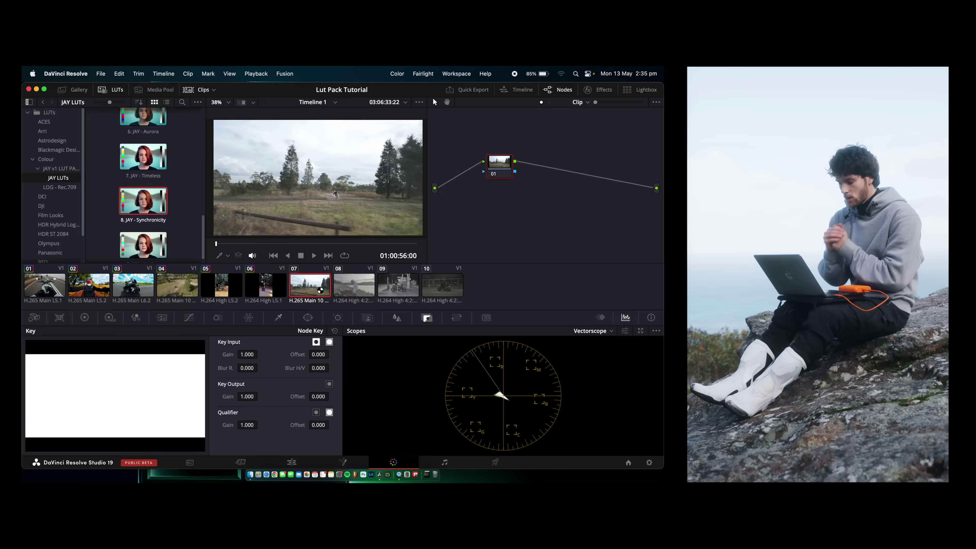
Tidy field clip 07's nodes into one row and search for the DJI Osmo Pocket 3 conversion LUT.
drag(242, 239, 264, 250)
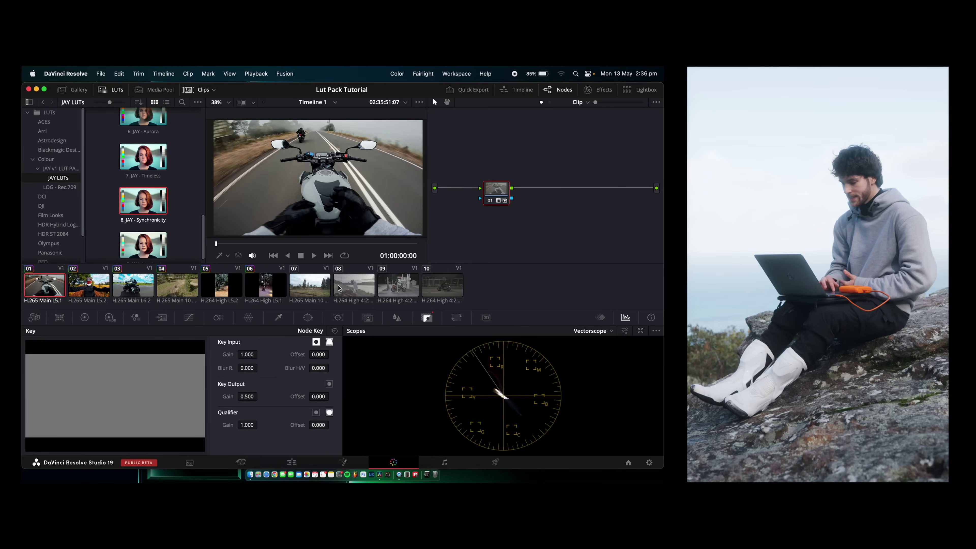
click(311, 288)
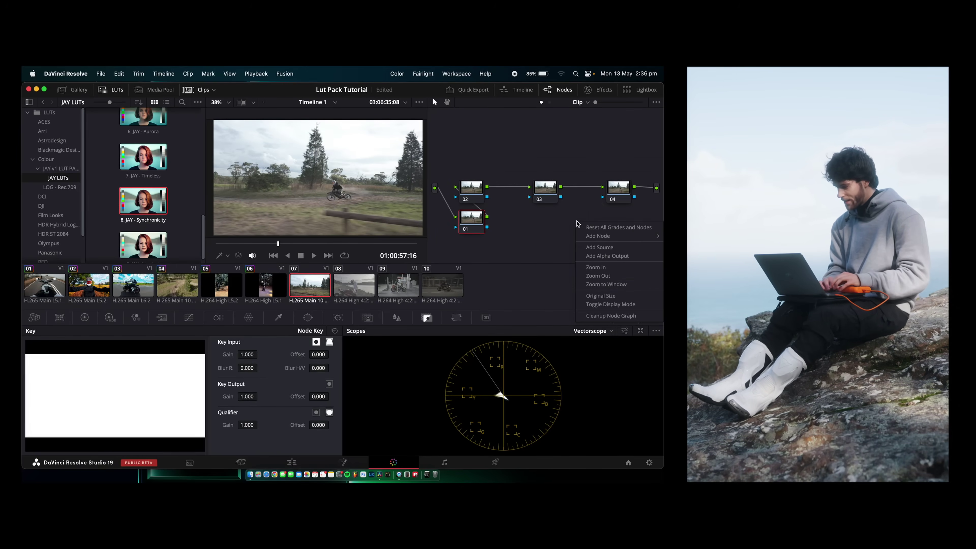
click(604, 315)
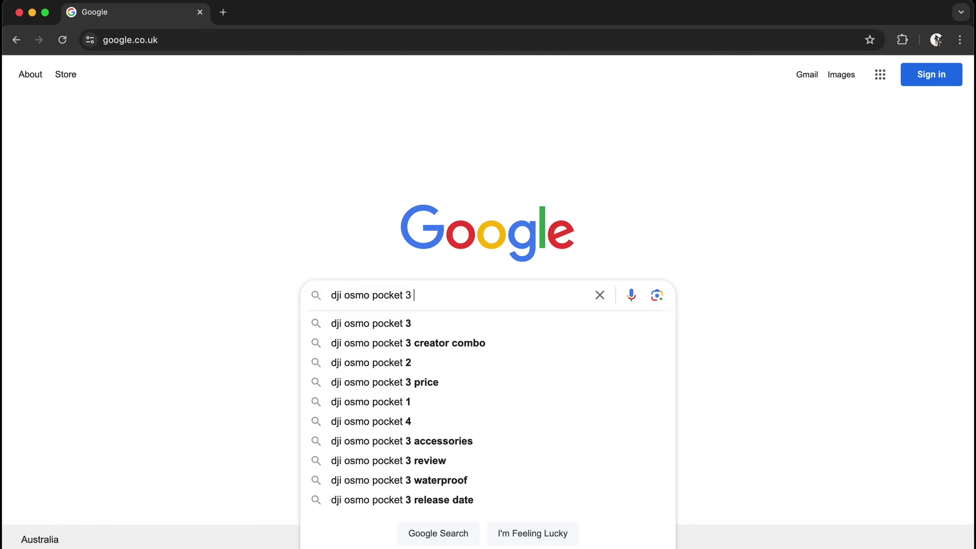
text(conver)
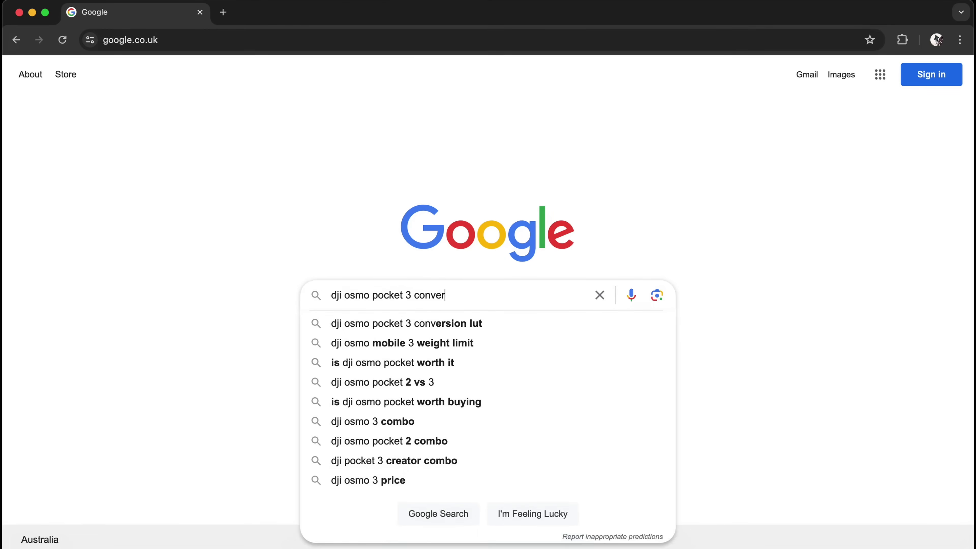
text(sion lut)
key(Return)
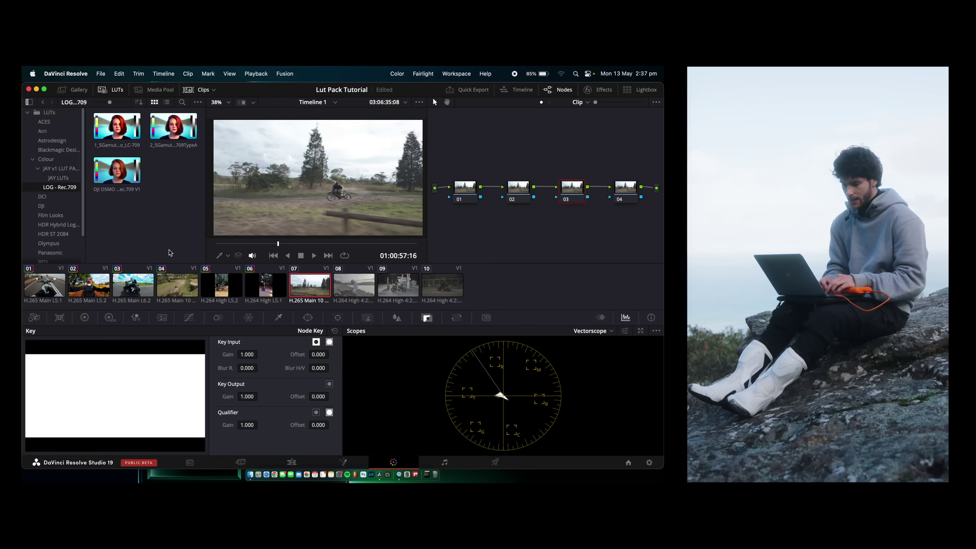
Apply the DJI D-Log M to Rec.709 LUT on node 03, then curve node 02: shadows down, highs up.
double_click(120, 175)
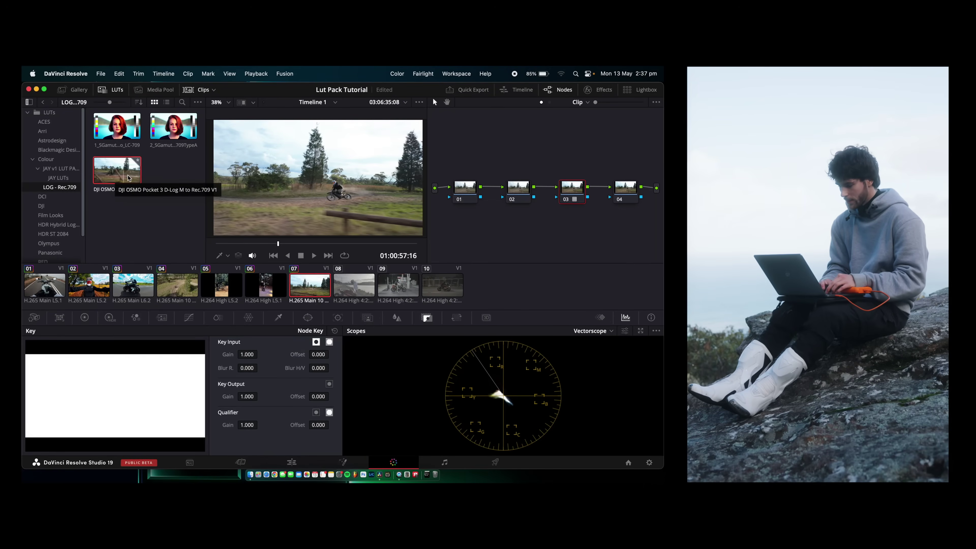
key(super+d)
key(super+d)
key(super+d)
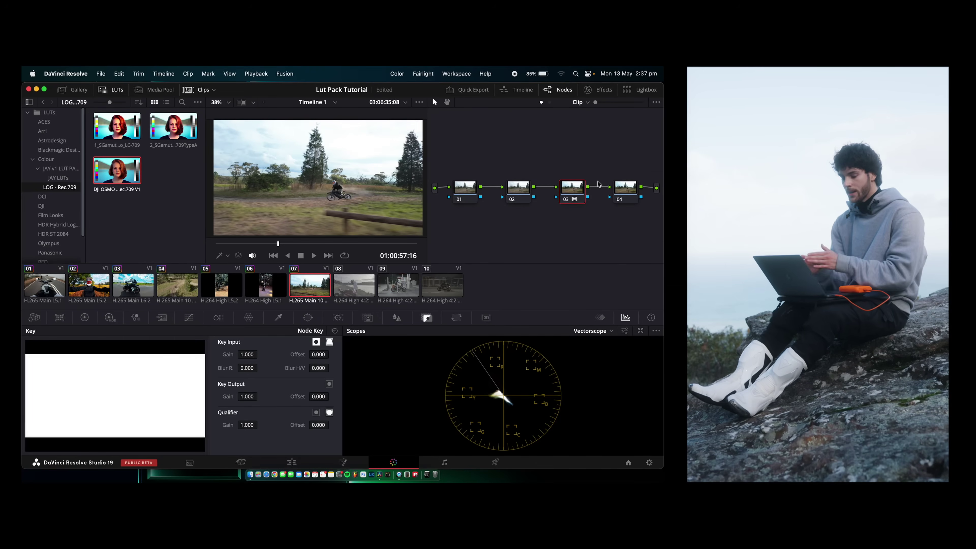
click(517, 196)
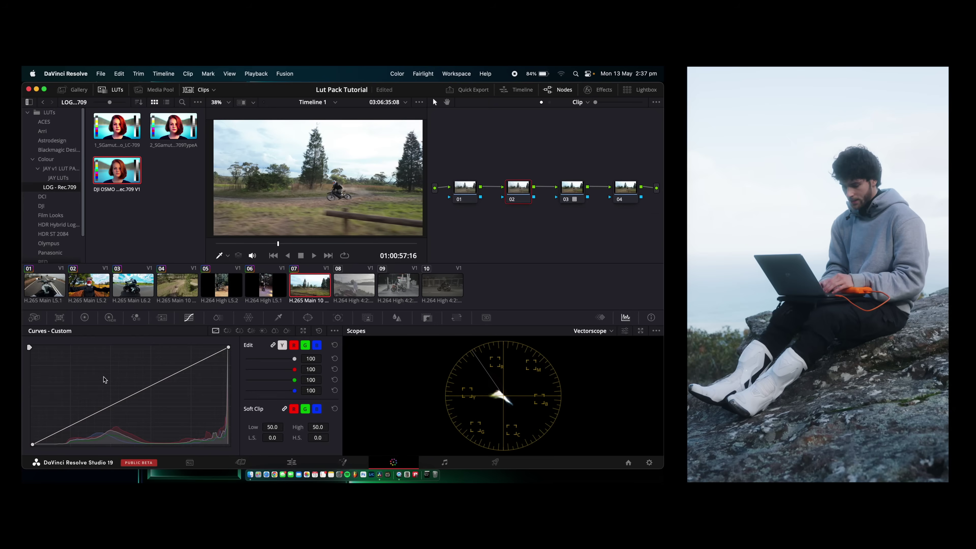
drag(88, 417, 85, 425)
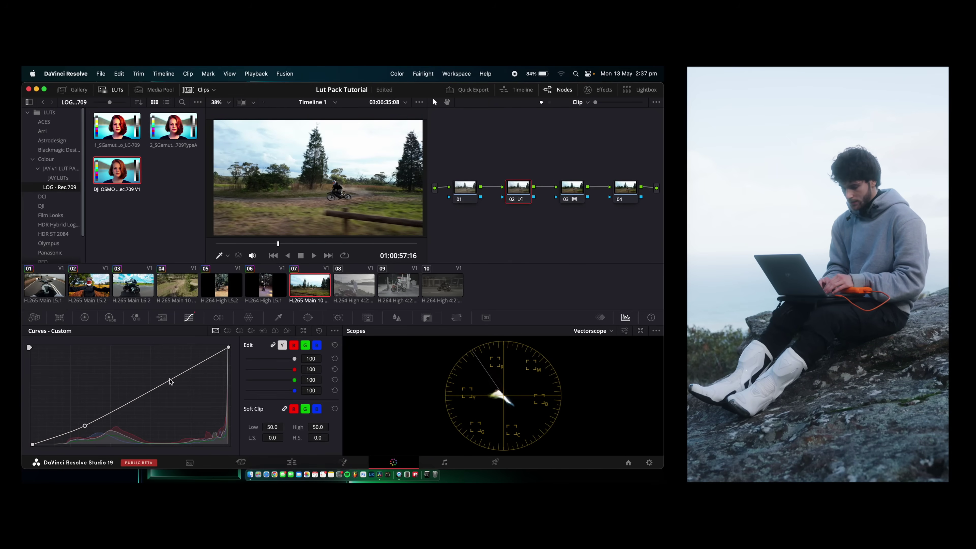
drag(171, 382, 170, 375)
Raise node 01's overall Gain to 1.05, then select node 04.
click(461, 191)
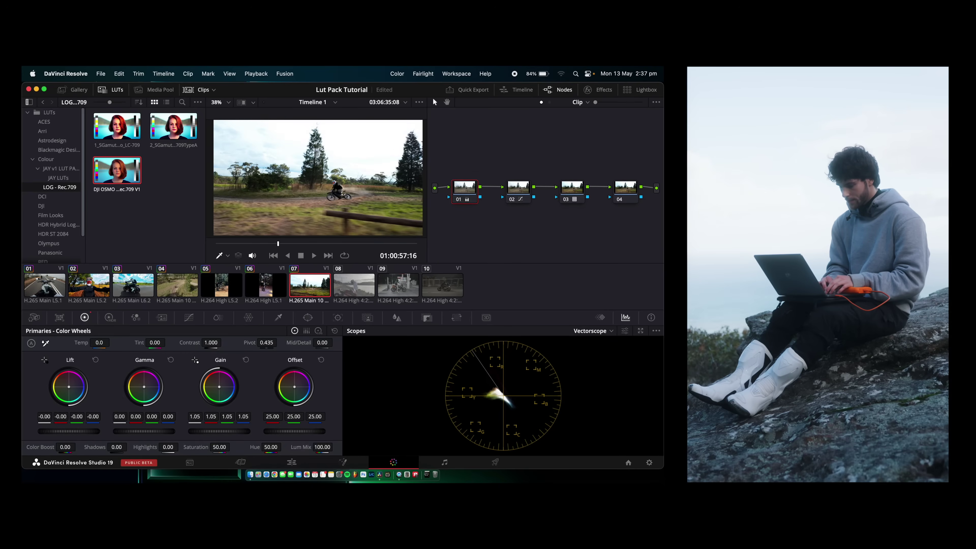
drag(203, 431, 215, 431)
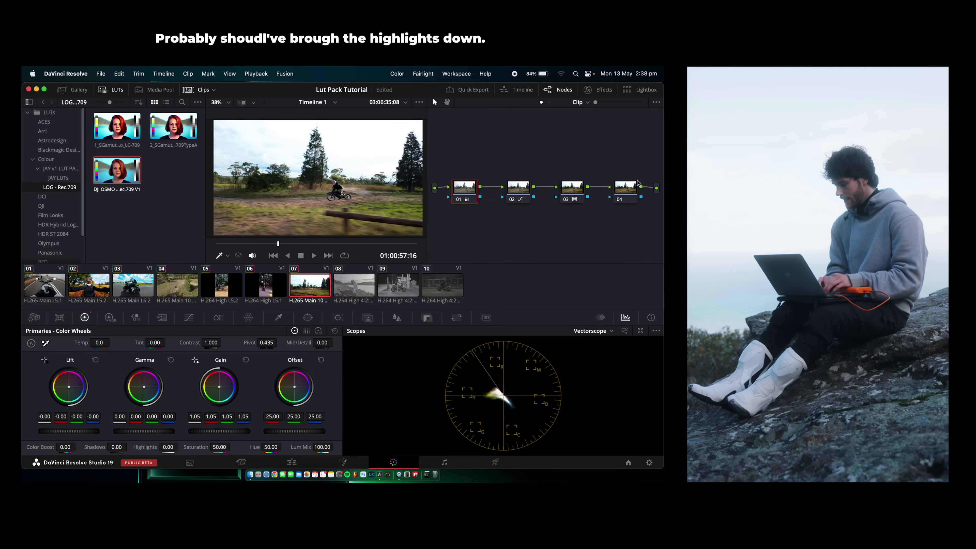
click(619, 193)
Apply the 7. JAY - Timeless LUT from the JAY LUTs folder to node 04 and show its Key settings.
click(58, 178)
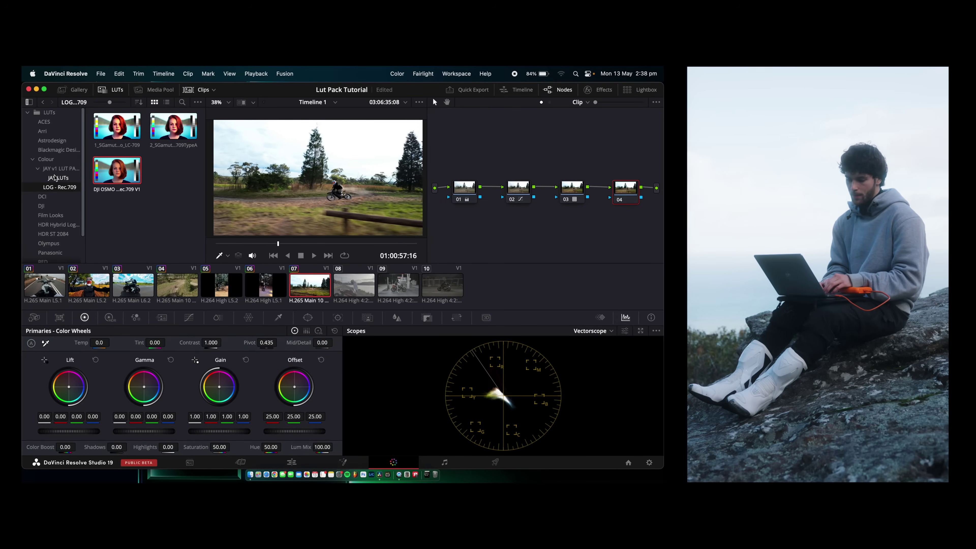
scroll(194, 184, down, 8)
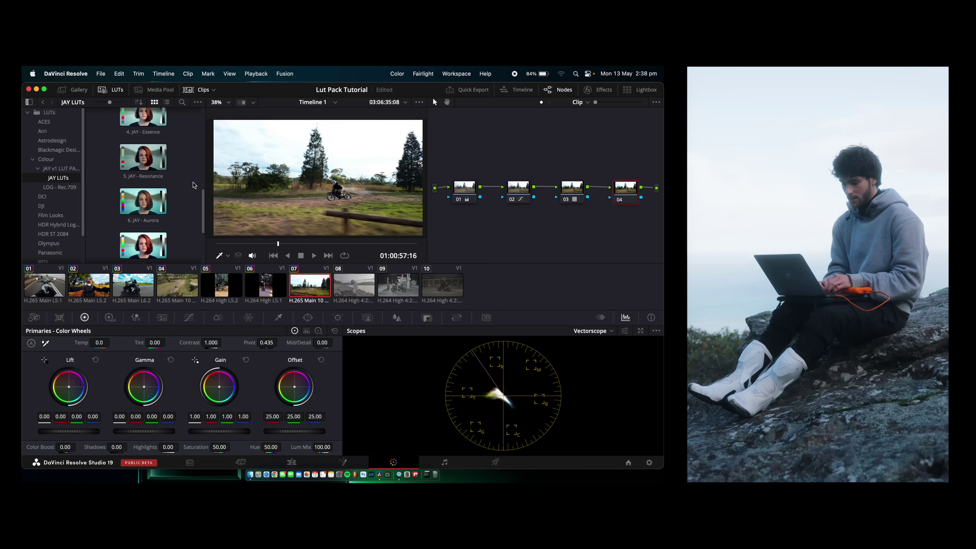
double_click(161, 178)
click(396, 317)
click(427, 317)
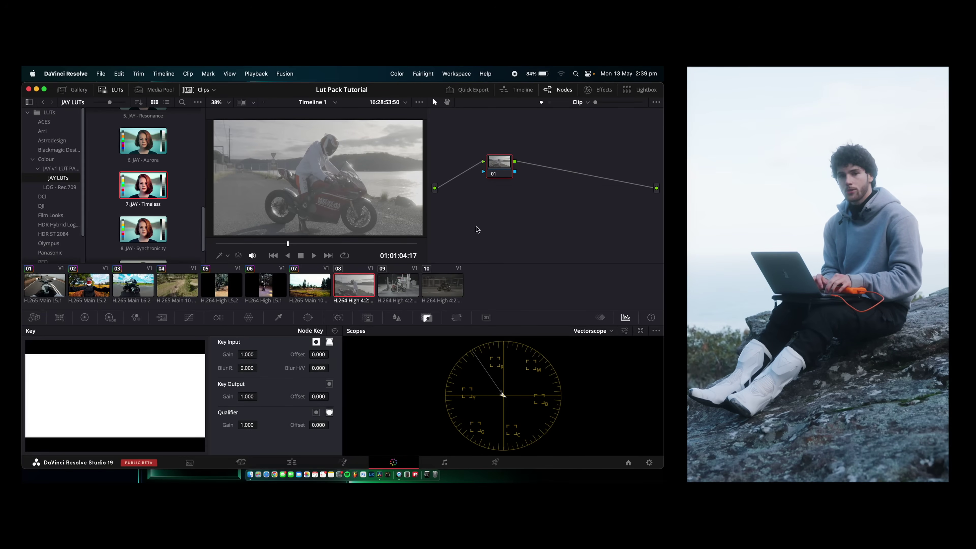
Add serial nodes to clip 08 with Alt+S, clean up the node graph, and list the LOG - Rec.709 LUTs.
key(alt+s)
key(alt+s)
key(alt+s)
key(alt+s)
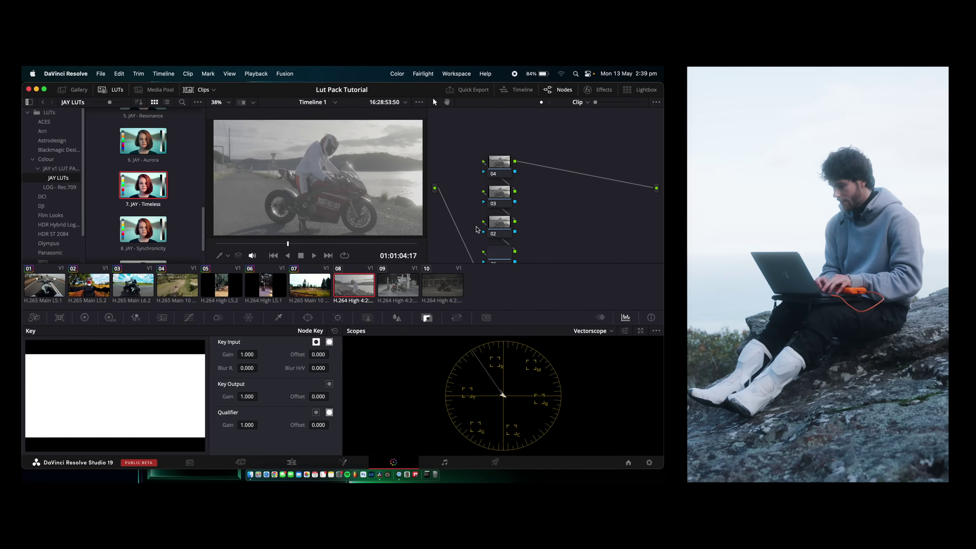
right_click(535, 213)
click(569, 308)
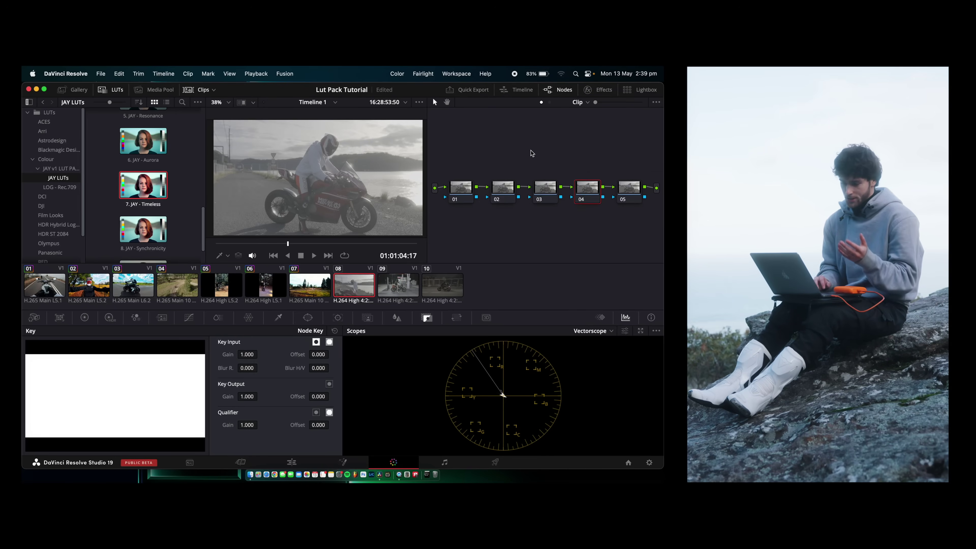
click(58, 187)
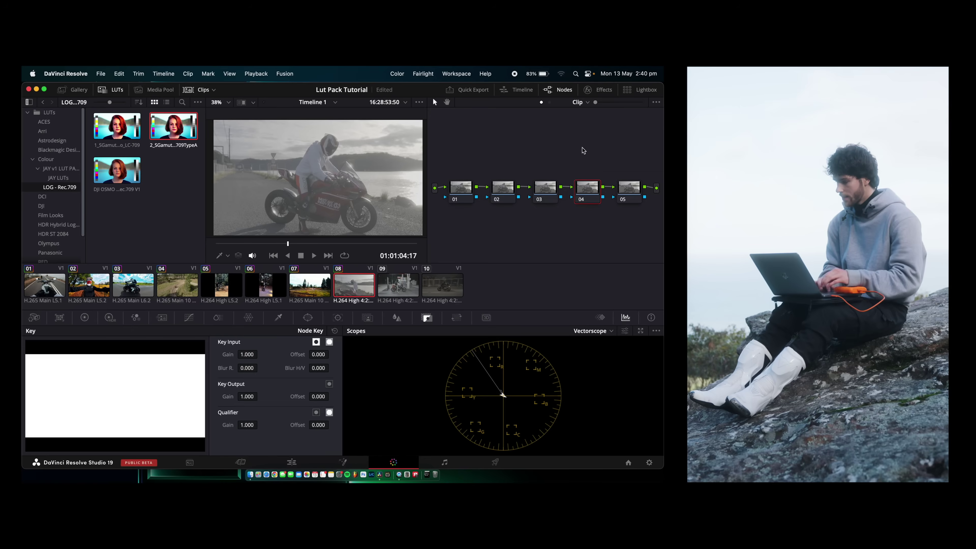
click(601, 90)
Put Color Space Transform on node 04 with input Sony S-Gamut3.Cine / S-Log3.
click(641, 102)
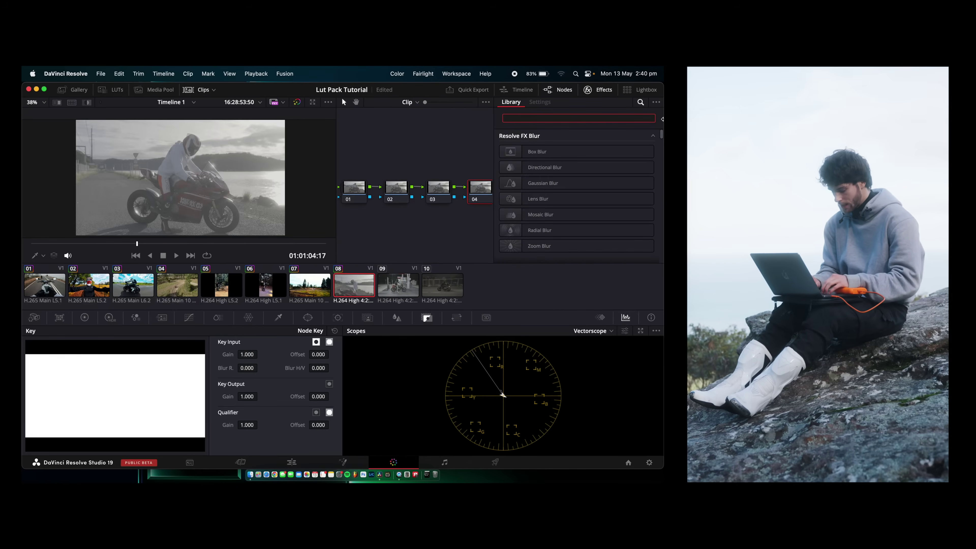
text(color sp)
drag(579, 154, 480, 190)
click(590, 161)
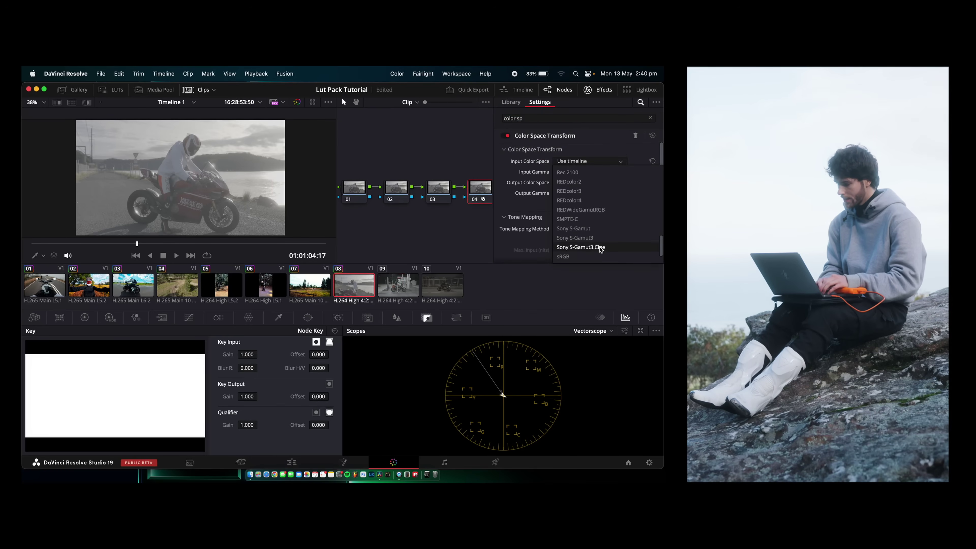
click(574, 249)
click(575, 173)
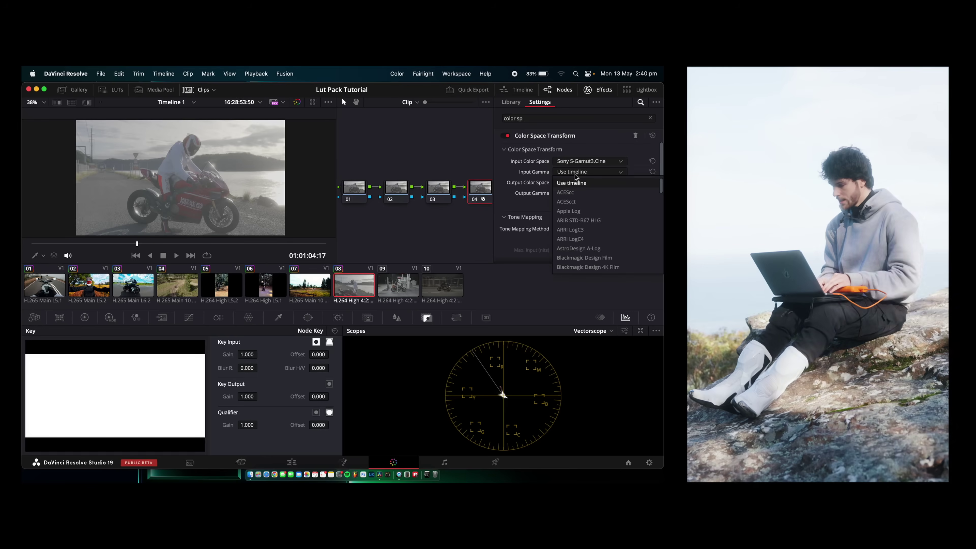
scroll(582, 199, down, 10)
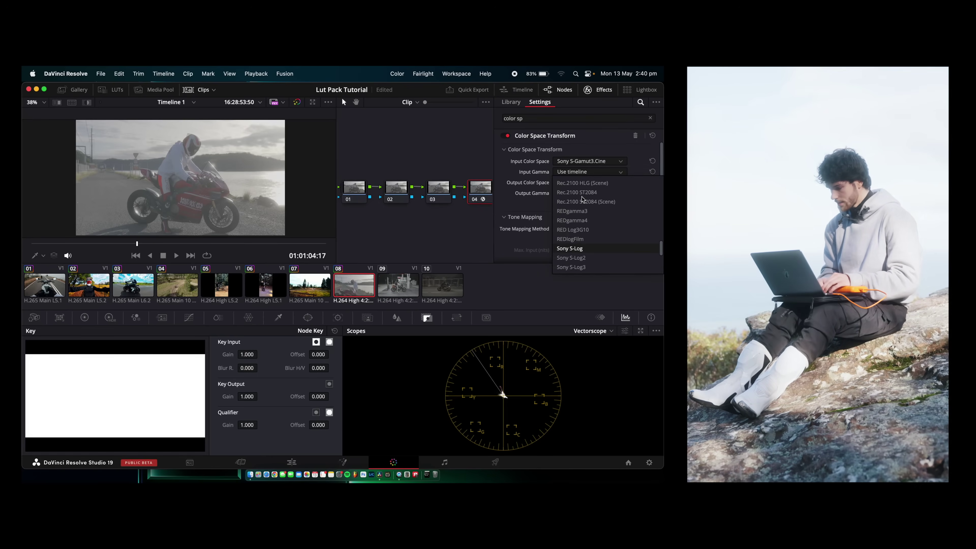
click(576, 265)
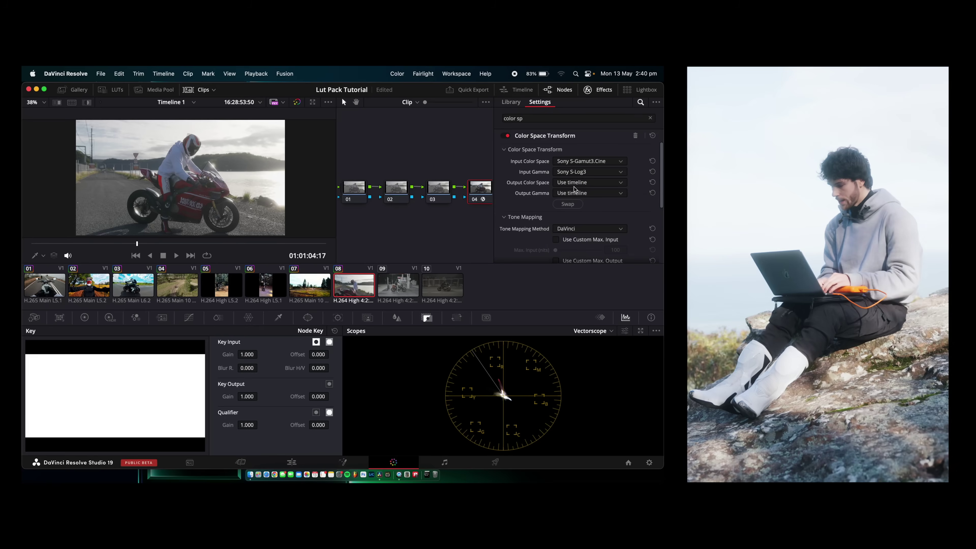
Set the transform's output to Rec.709 / Rec.709-A and close the Effects library.
click(575, 183)
click(583, 254)
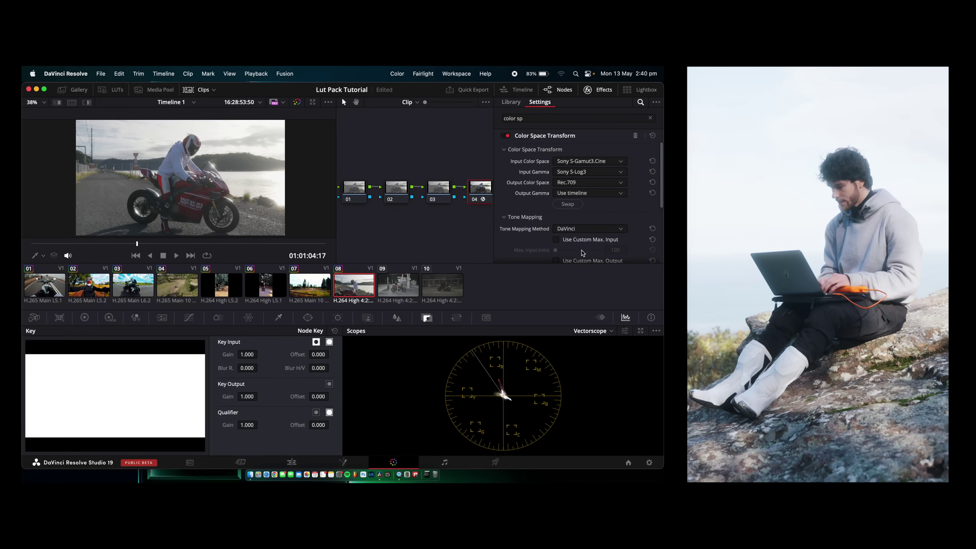
click(569, 195)
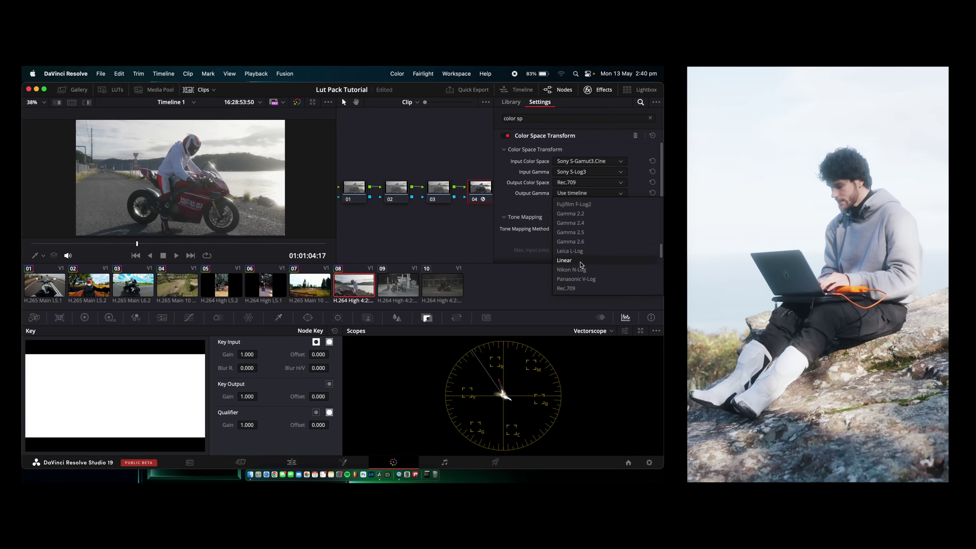
click(580, 283)
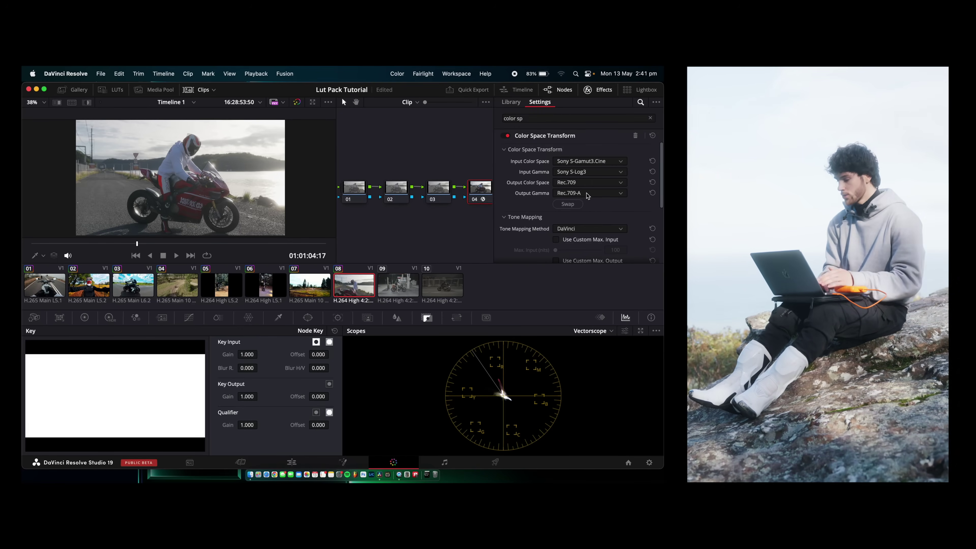
click(587, 193)
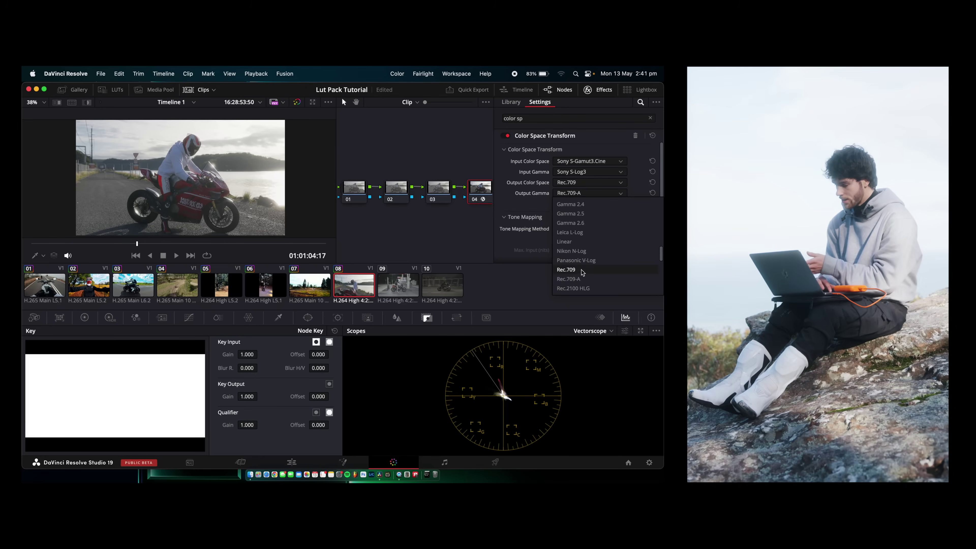
click(594, 279)
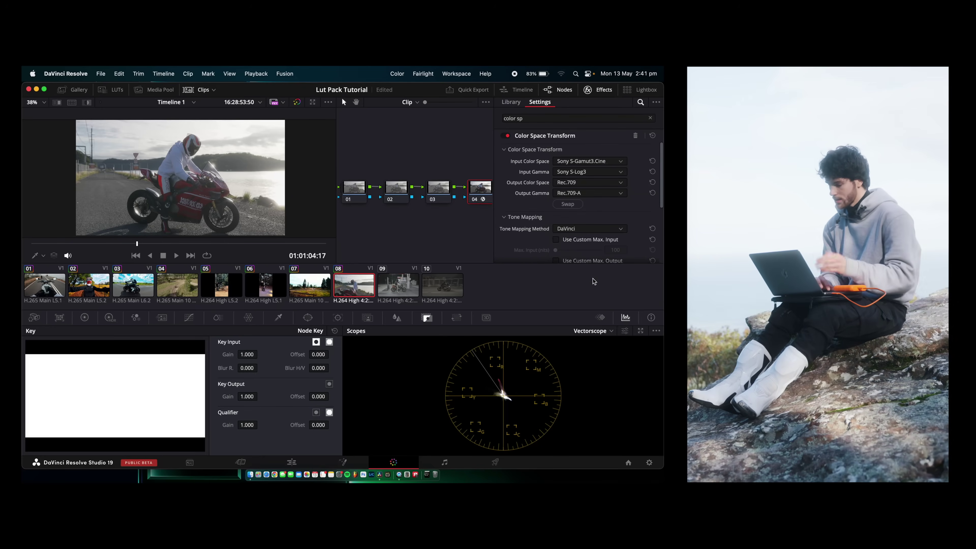
click(595, 91)
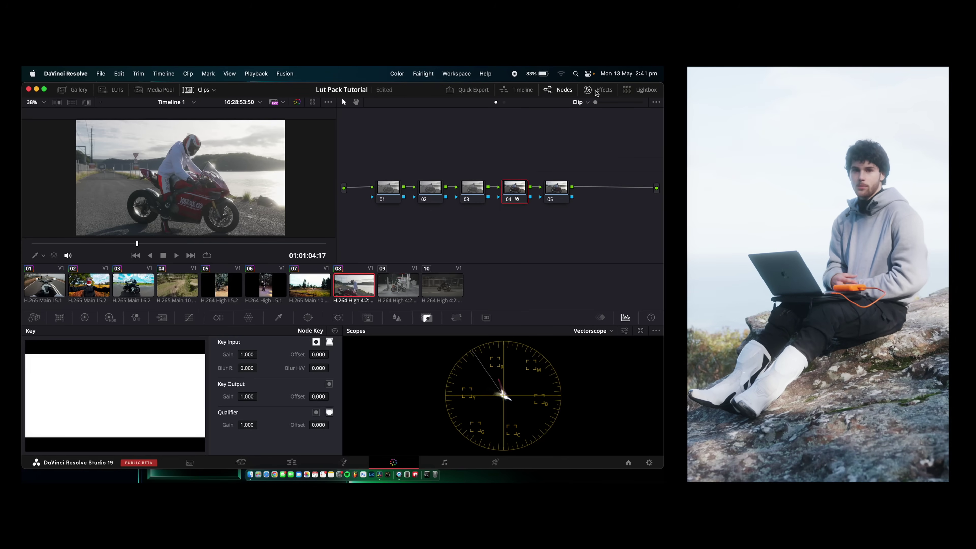
drag(336, 173, 427, 173)
Compare with node 04 bypassed at an earlier frame and move to node 03.
key(ctrl+d)
key(ctrl+d)
key(ctrl+d)
key(ctrl+d)
key(ctrl+d)
key(ctrl+d)
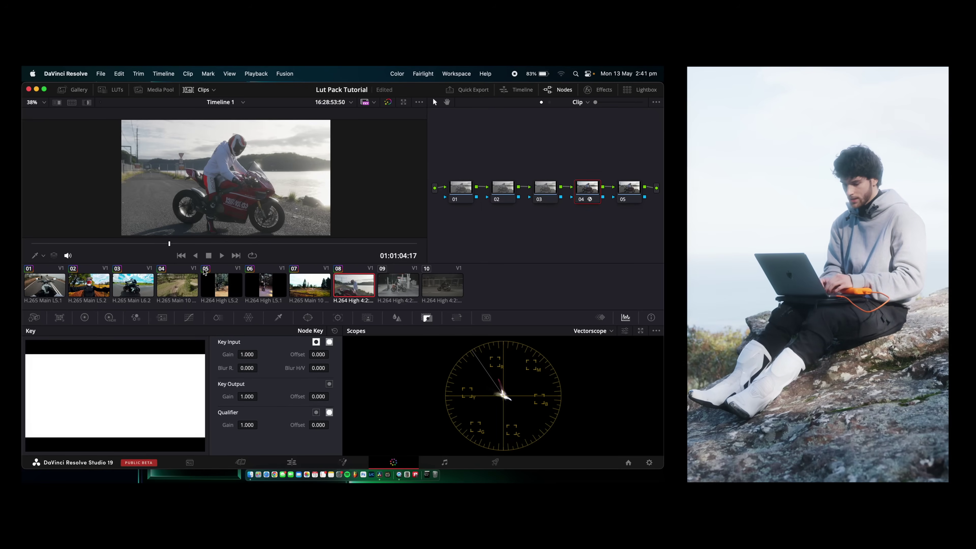
drag(89, 243, 71, 244)
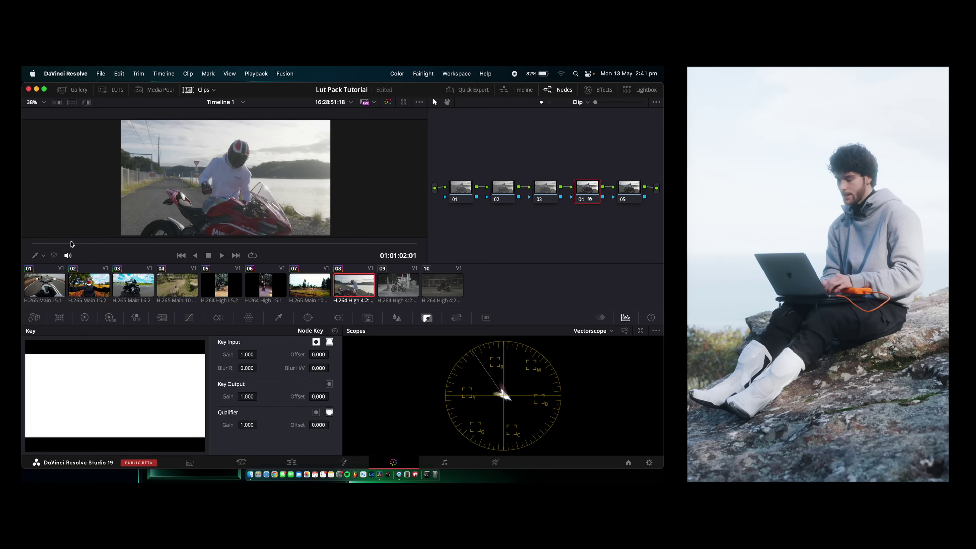
click(498, 202)
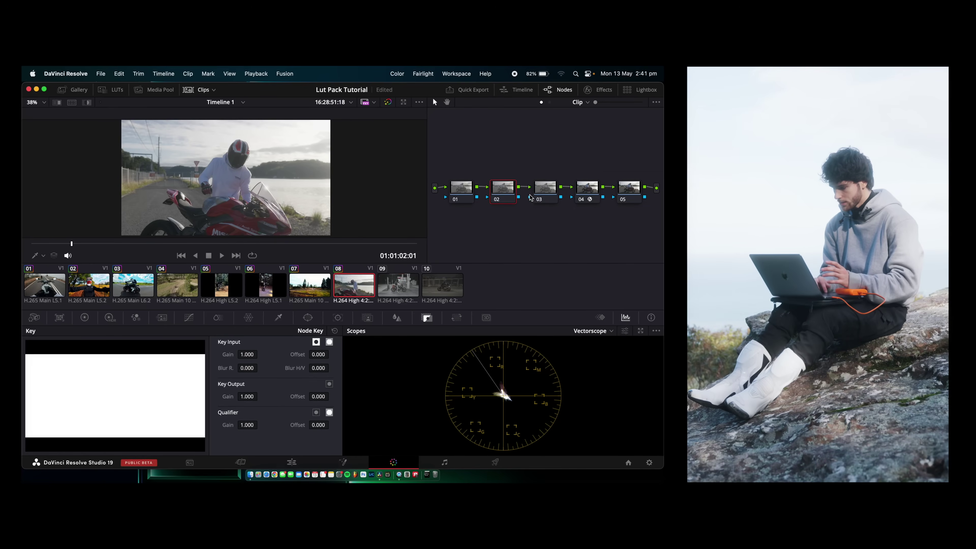
key(shift+apostrophe)
Add a shadow and a highlight point to node 03's custom curve, lifting the upper tones.
click(189, 317)
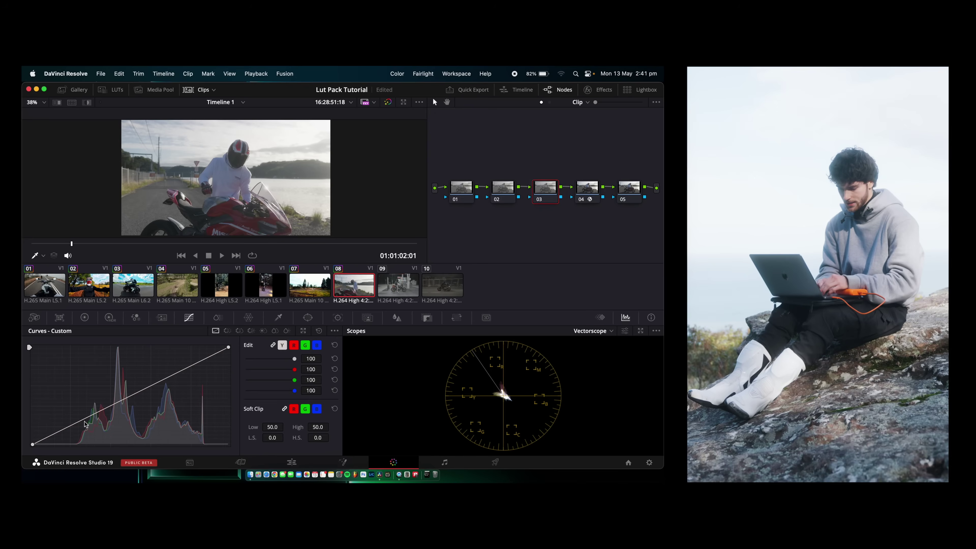
drag(86, 417, 86, 422)
click(175, 375)
drag(175, 375, 176, 372)
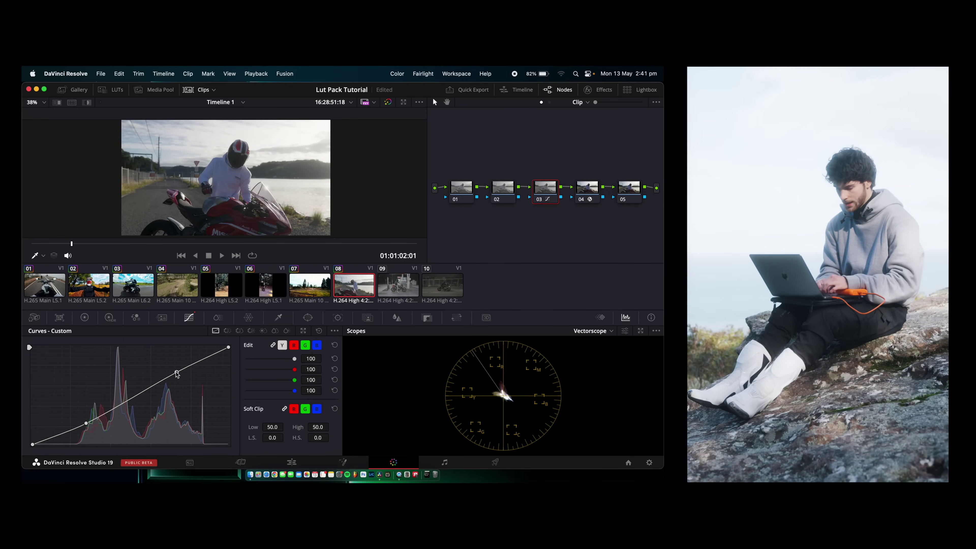
drag(177, 373, 175, 371)
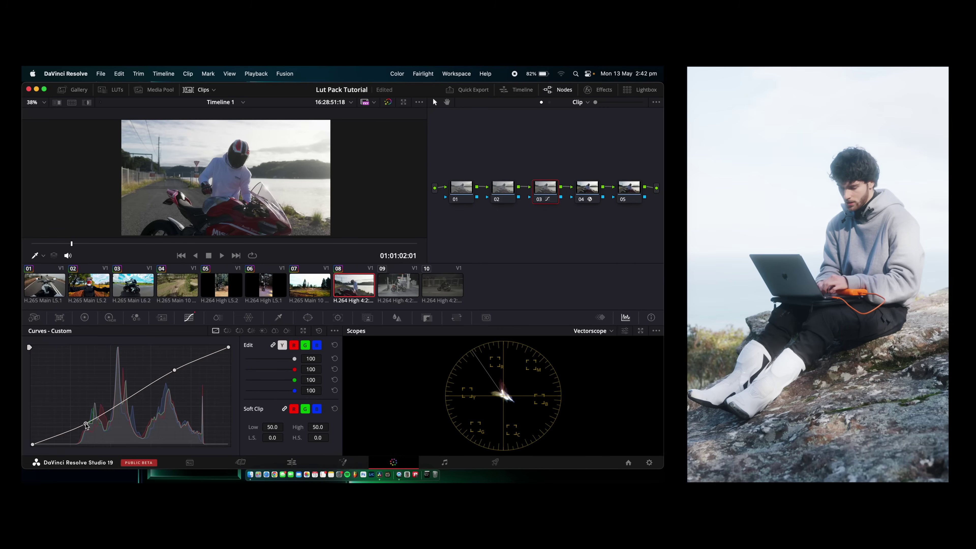
drag(86, 424, 88, 423)
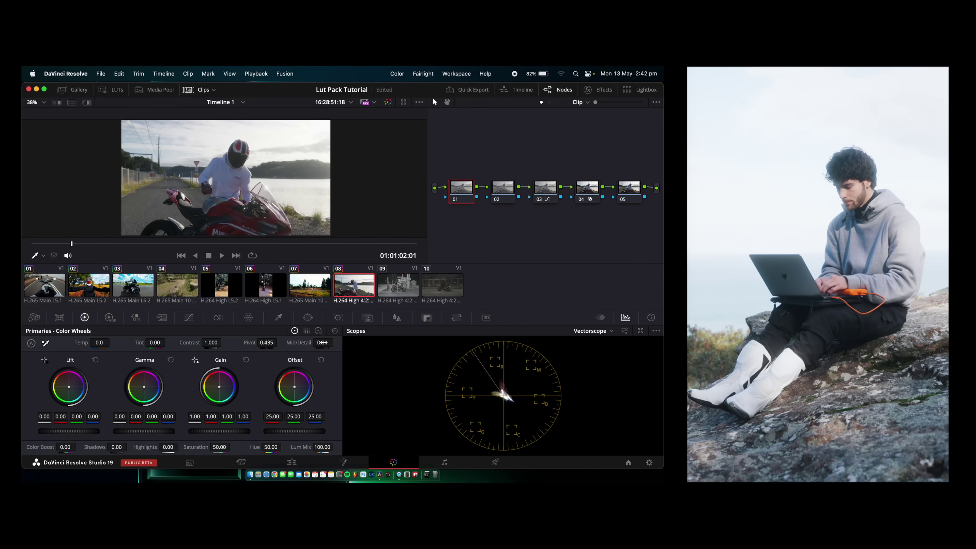
Give node 01 a Mid/Detail of 15.00, compare the grade off and on, then select node 05.
drag(323, 342, 430, 349)
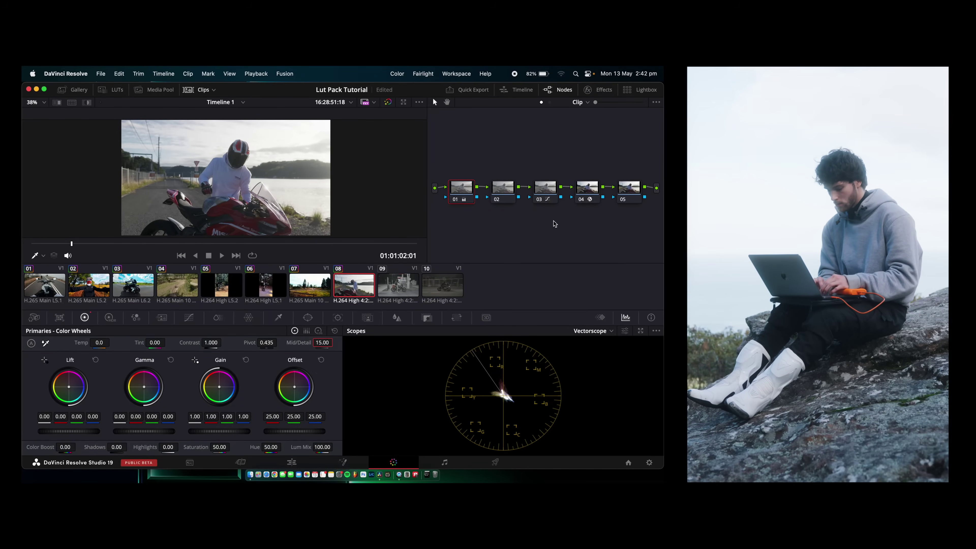
key(super+f)
key(super+f)
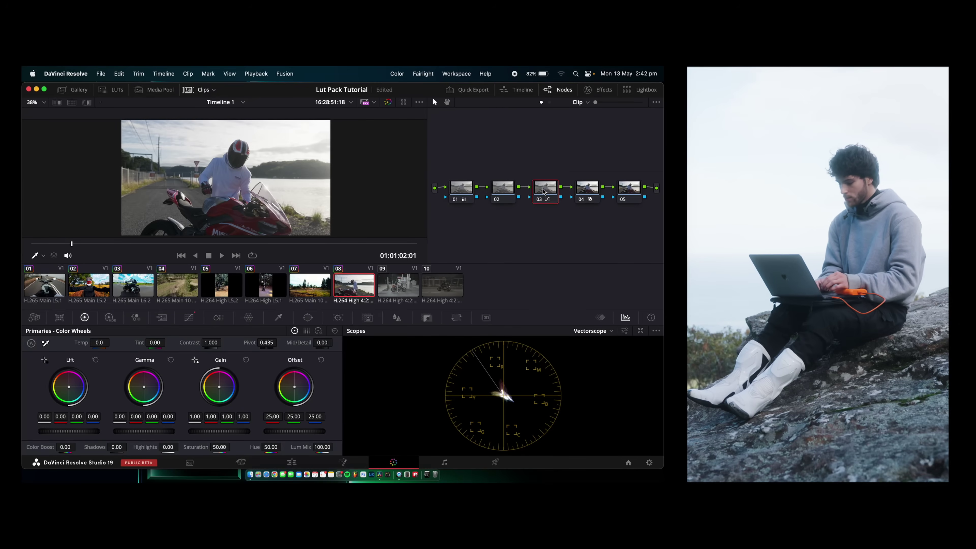
key(shift+d)
key(shift+d)
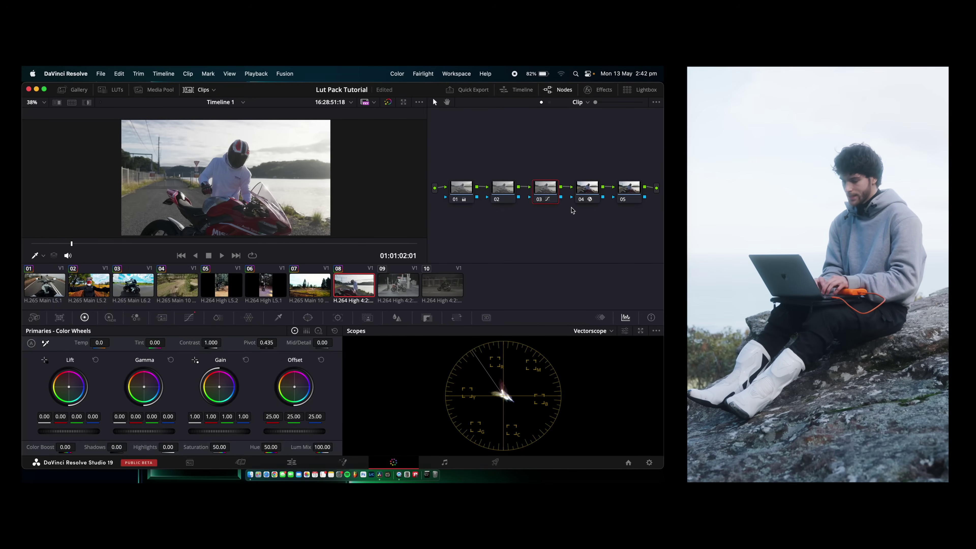
click(627, 192)
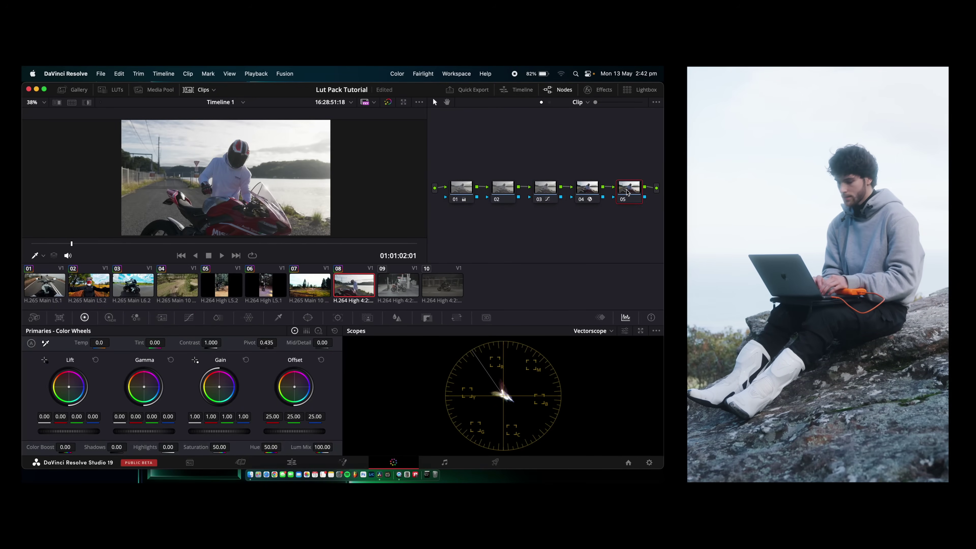
click(112, 90)
Apply the 7. JAY - Timeless LUT to node 05 and lower its key output gain to 0.700.
scroll(195, 193, down, 5)
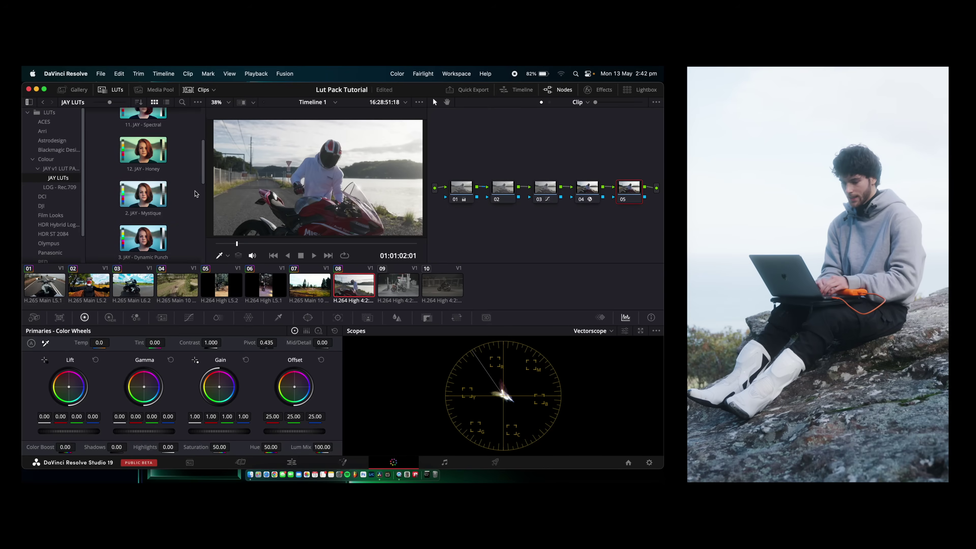
scroll(194, 193, down, 2)
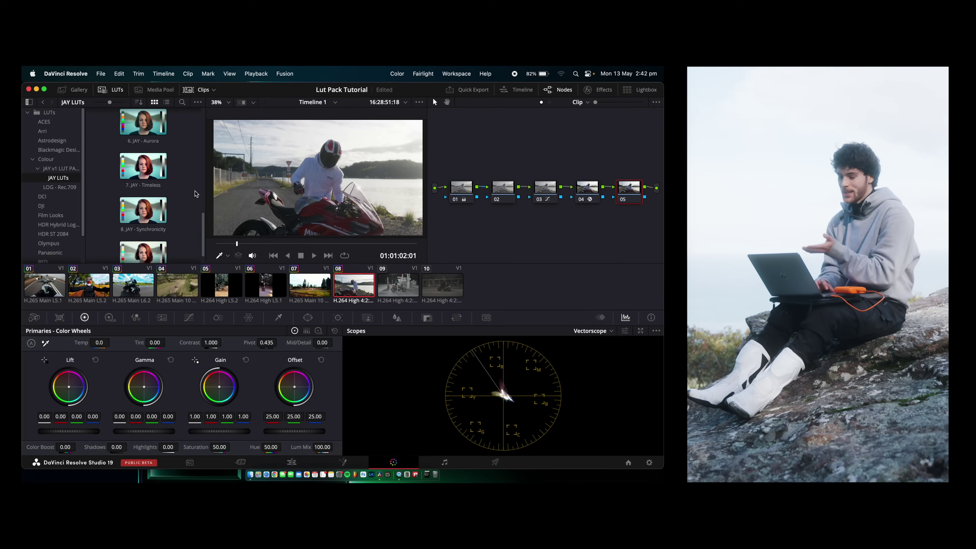
click(136, 164)
double_click(136, 165)
click(426, 317)
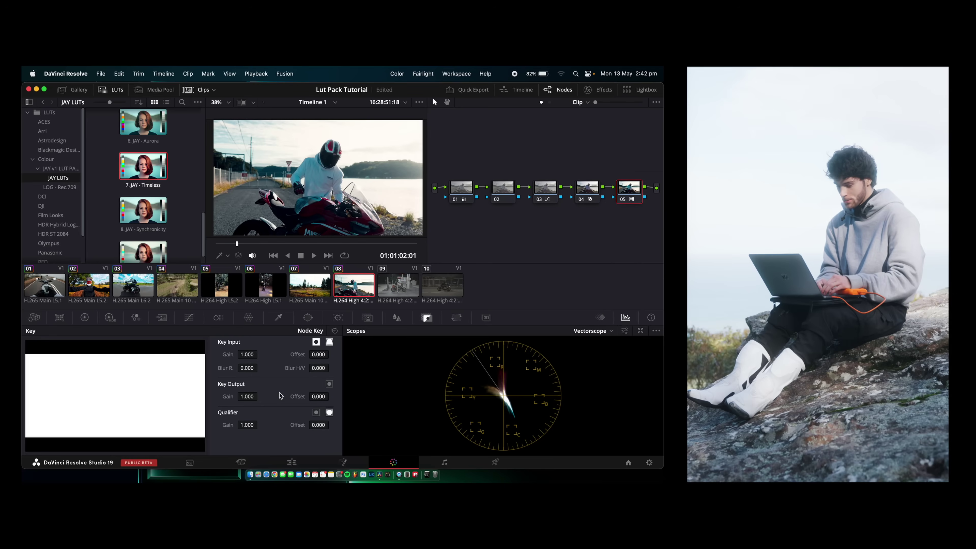
drag(248, 396, 250, 395)
text(0.6)
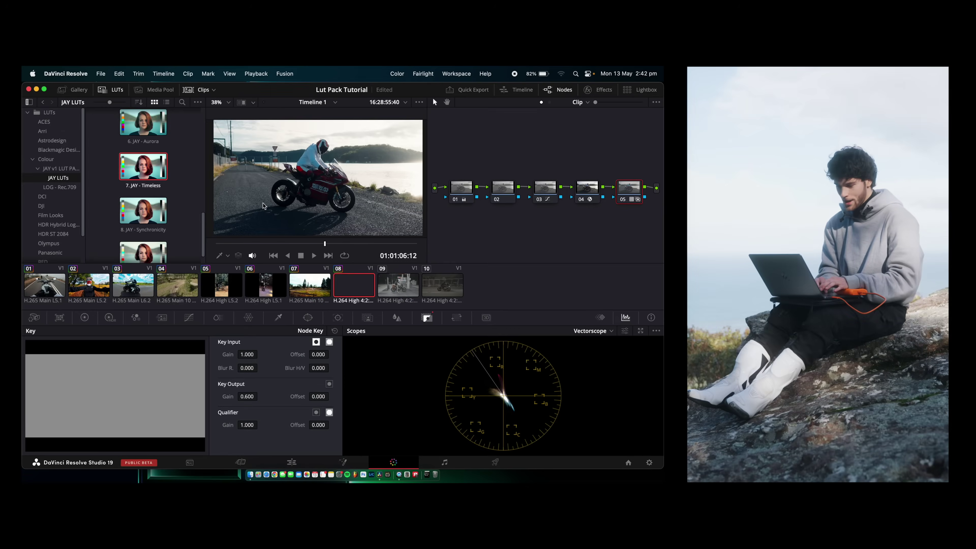
Move on to clip 09 for grading.
scroll(180, 197, up, 3)
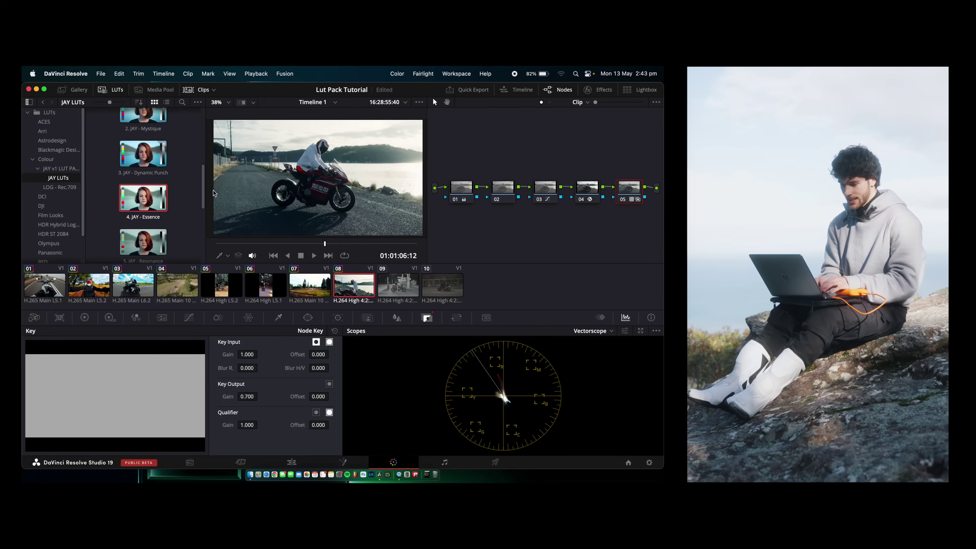
scroll(162, 169, up, 2)
click(161, 192)
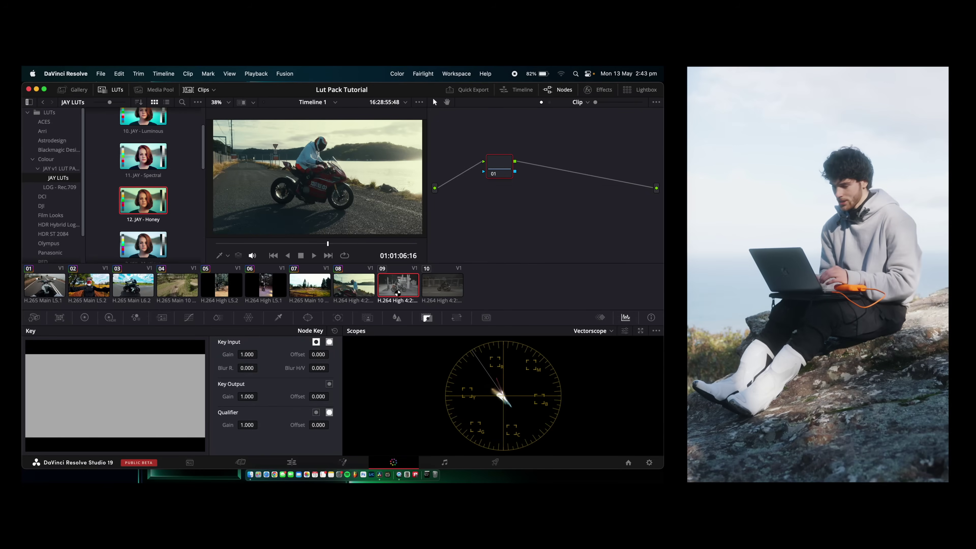
Open gas-station clip 09 and re-enable its REC709 conversion node 04 with Cmd+D.
click(398, 293)
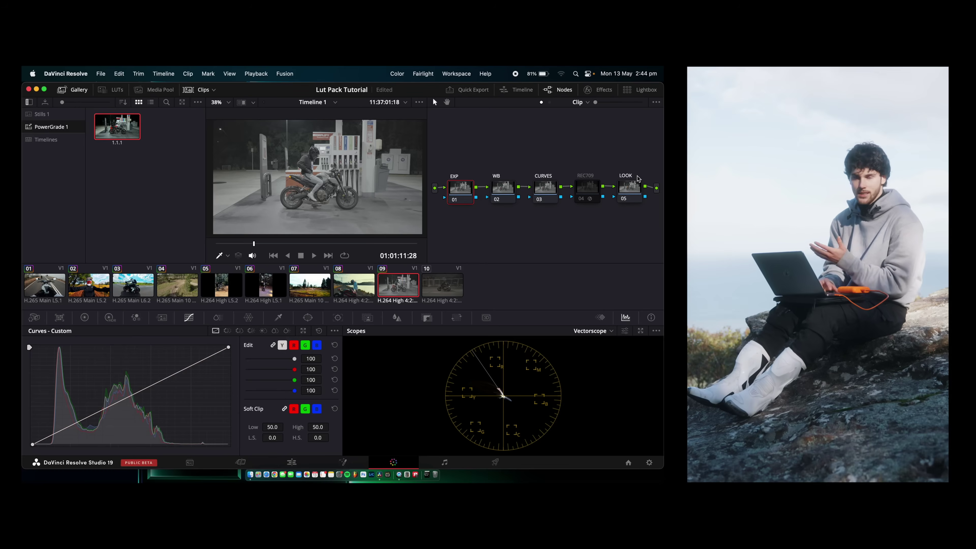
click(586, 188)
key(super+d)
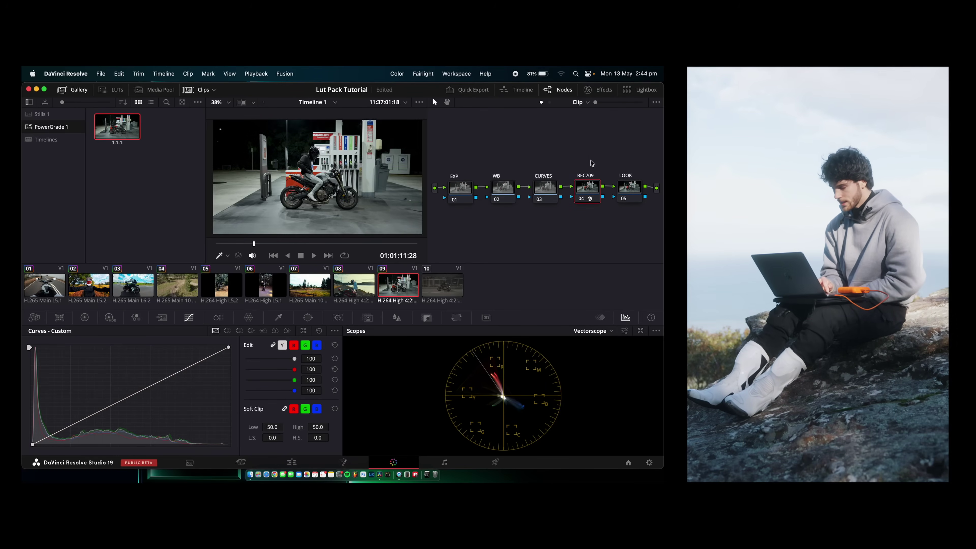
Give clip 09's WB node a slight warm offset and compare it on and off.
click(507, 194)
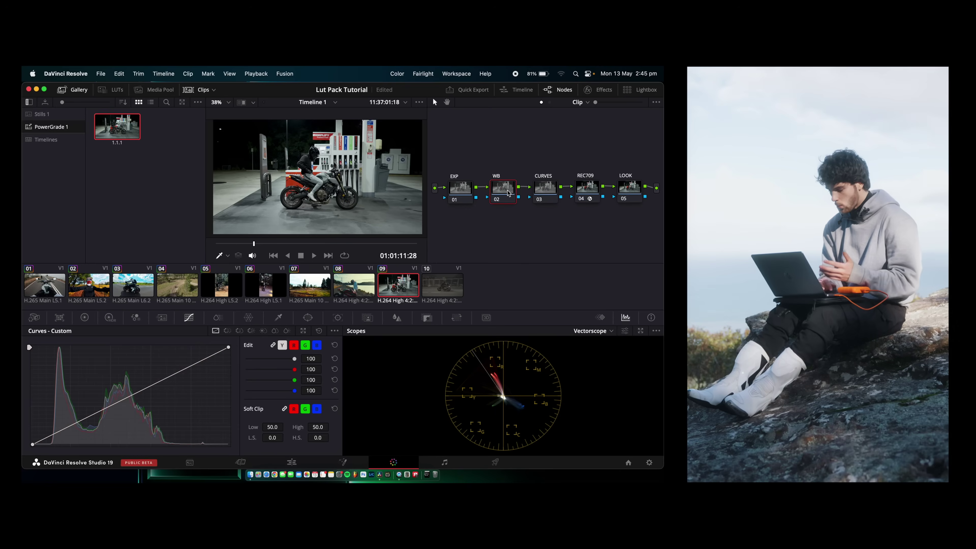
click(84, 317)
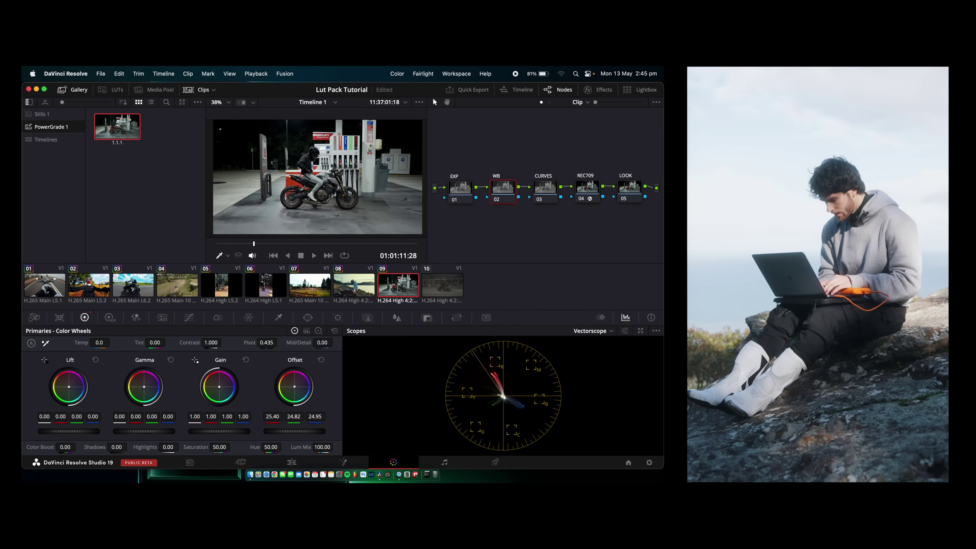
key(super+d)
key(super+d)
key(super+d)
key(super+d)
key(super+d)
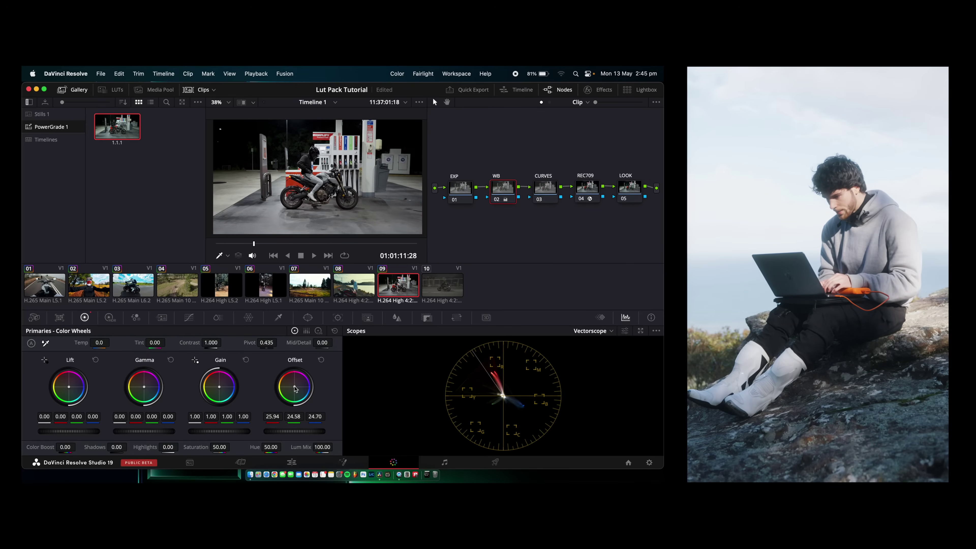
key(super+d)
key(super+d)
key(super+d)
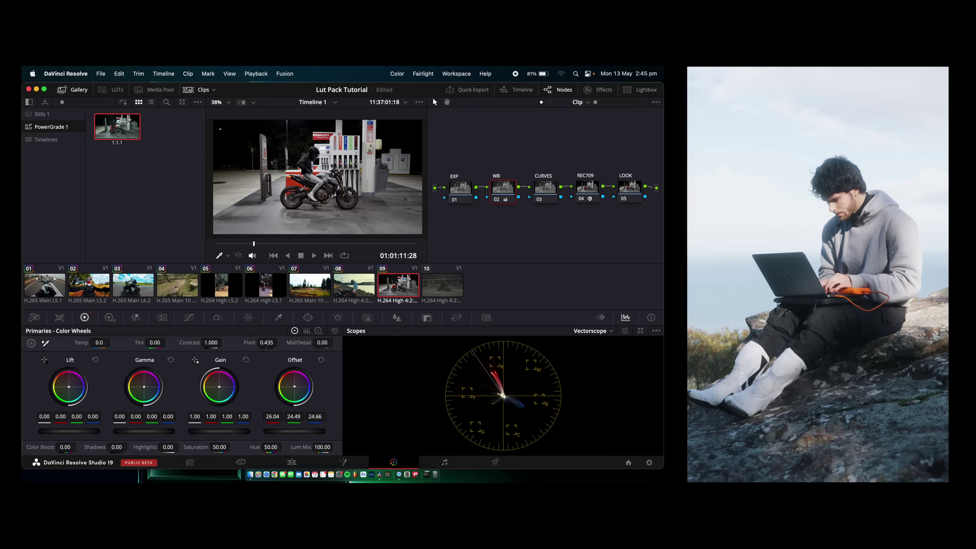
On the EXP node, set Lift to -0.01, Gain to 1.05 and Mid/Detail to -20.
key(alt+shift+semicolon)
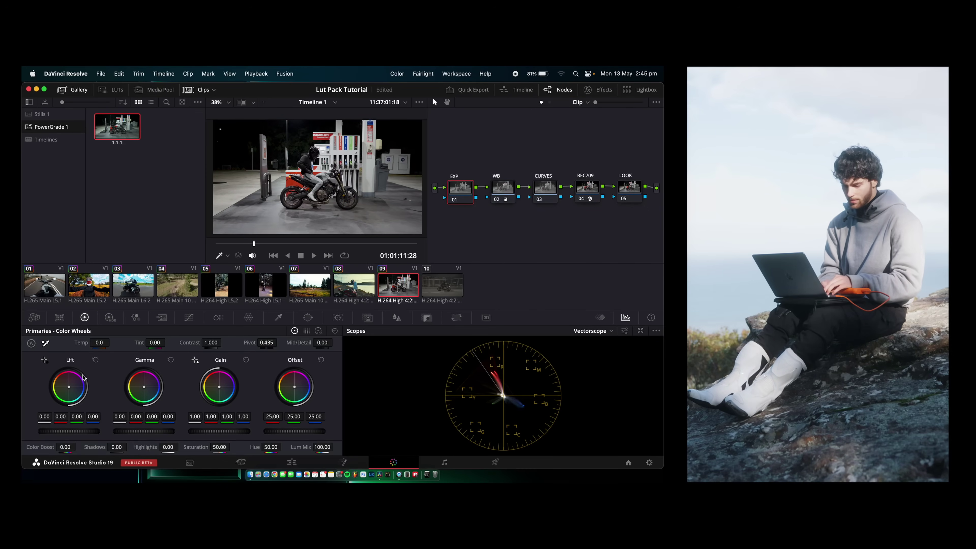
drag(69, 431, 65, 431)
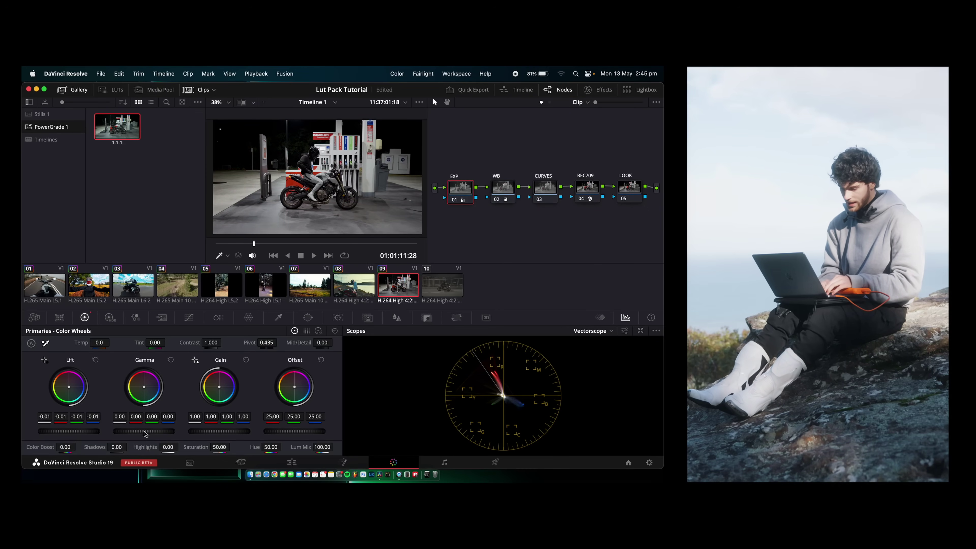
drag(219, 431, 227, 431)
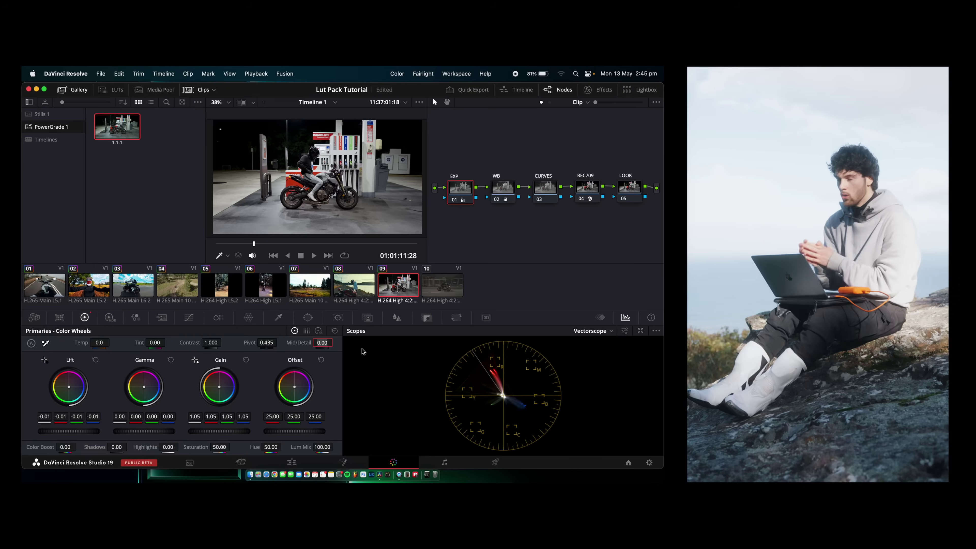
text(-)
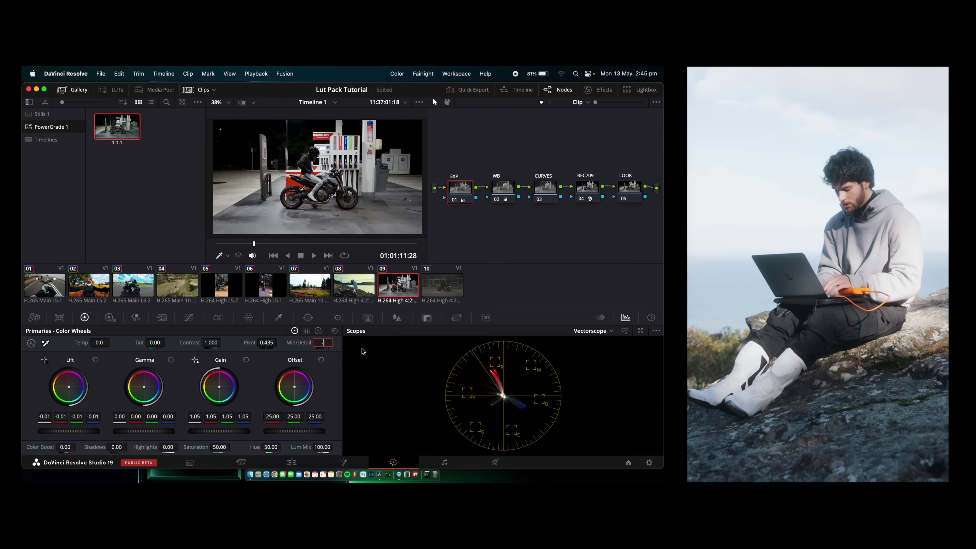
text(20)
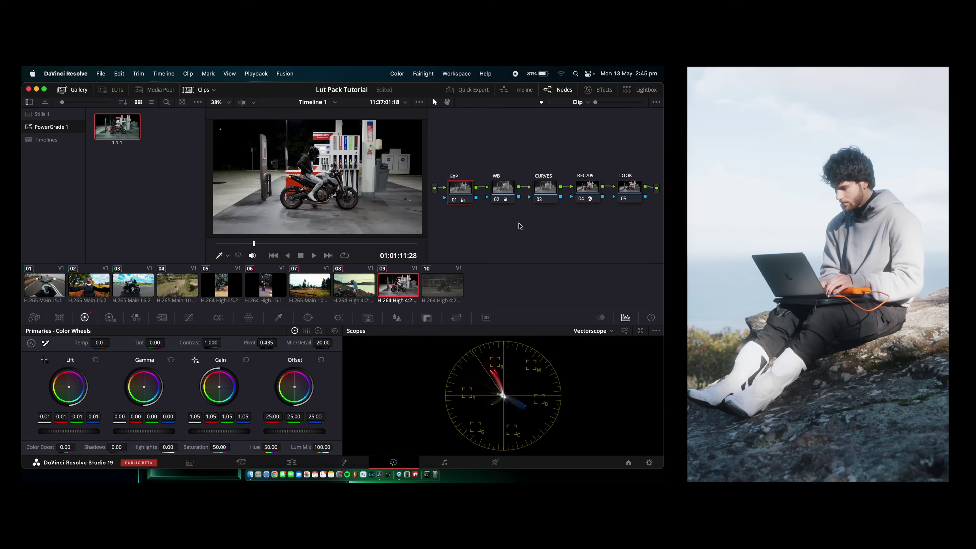
Add a gentle S-curve on clip 09's CURVES node with shadow and raised highlight points.
click(548, 191)
click(189, 317)
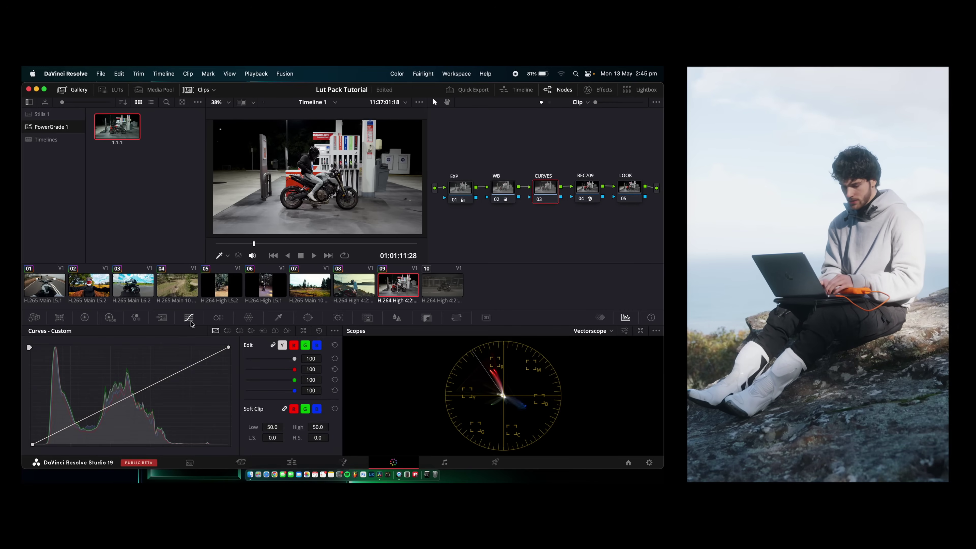
click(88, 421)
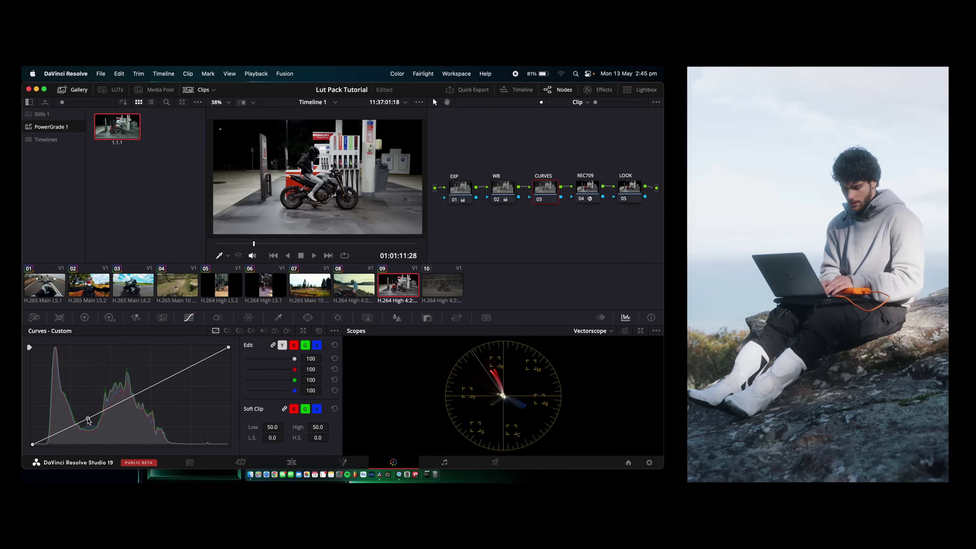
click(177, 372)
drag(176, 371, 176, 370)
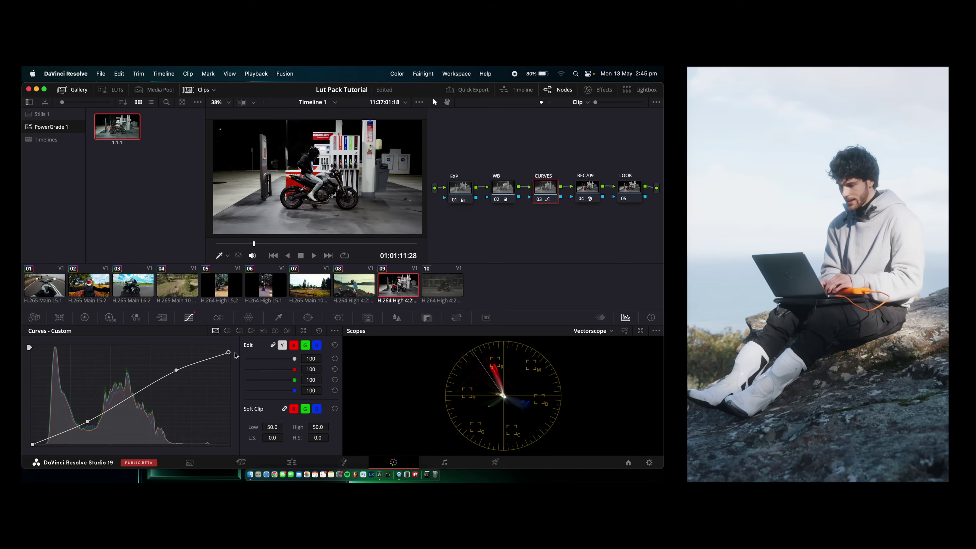
Apply a JAY LUT from the LUT library to clip 09's LOOK node.
click(629, 188)
click(111, 89)
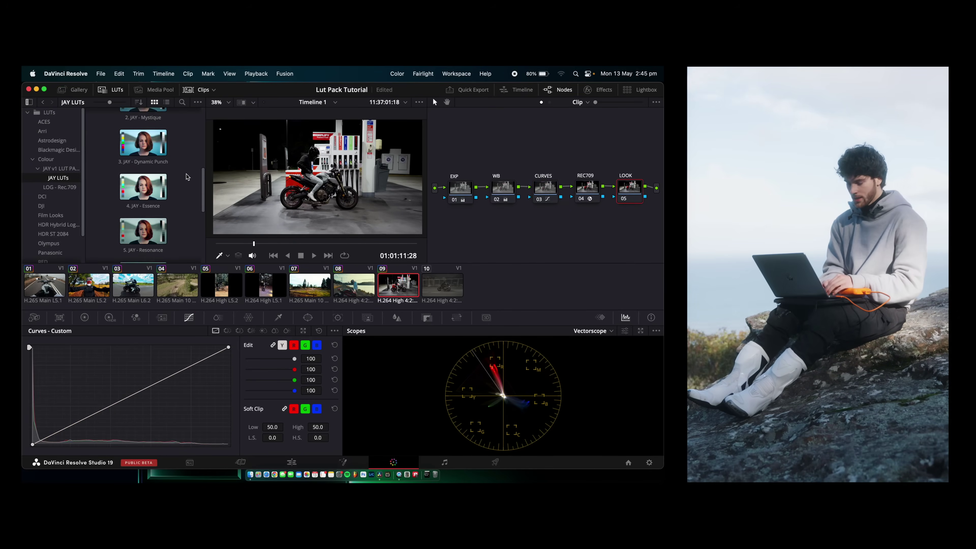
scroll(180, 153, down, 6)
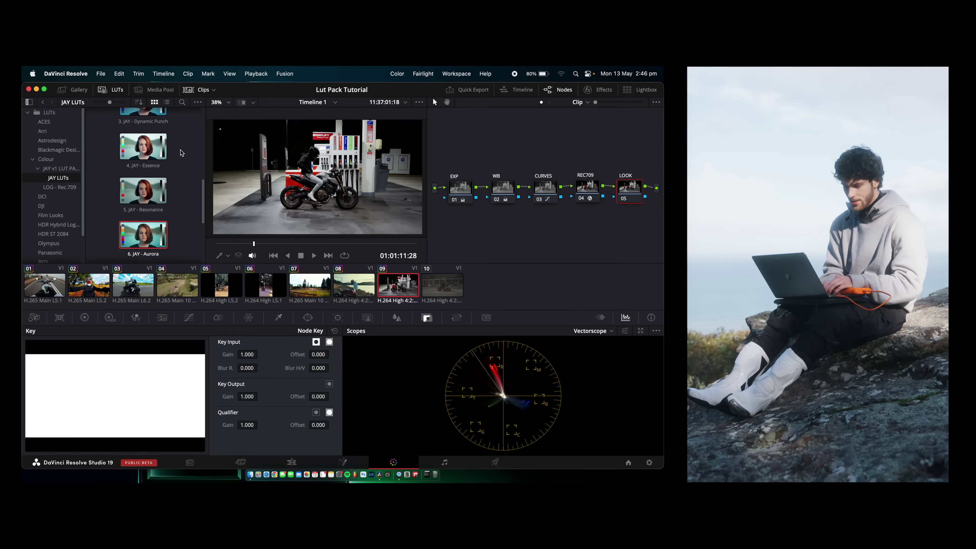
double_click(145, 152)
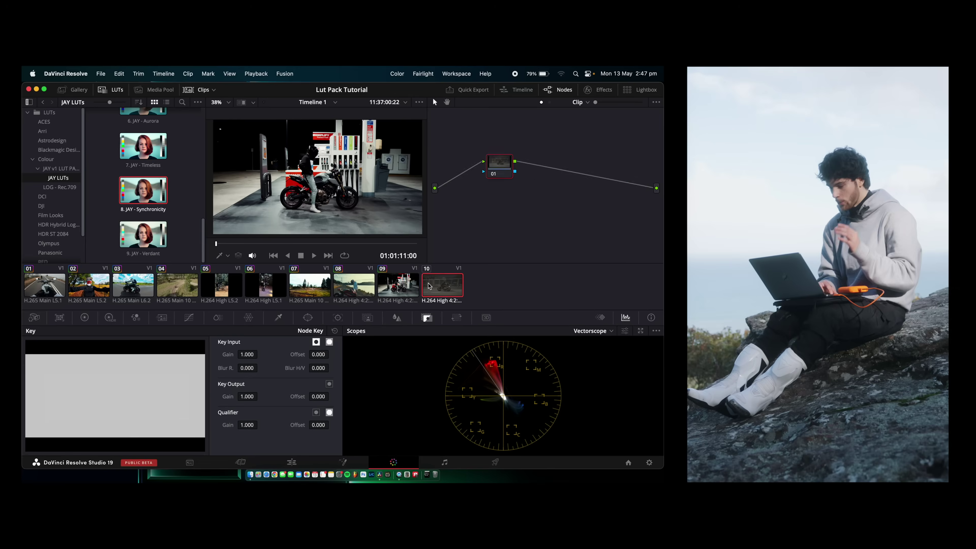
Compare clip 10's REC709 node on and off, then push its WB offset blue (24.30, 24.86, 27.04).
drag(233, 243, 283, 246)
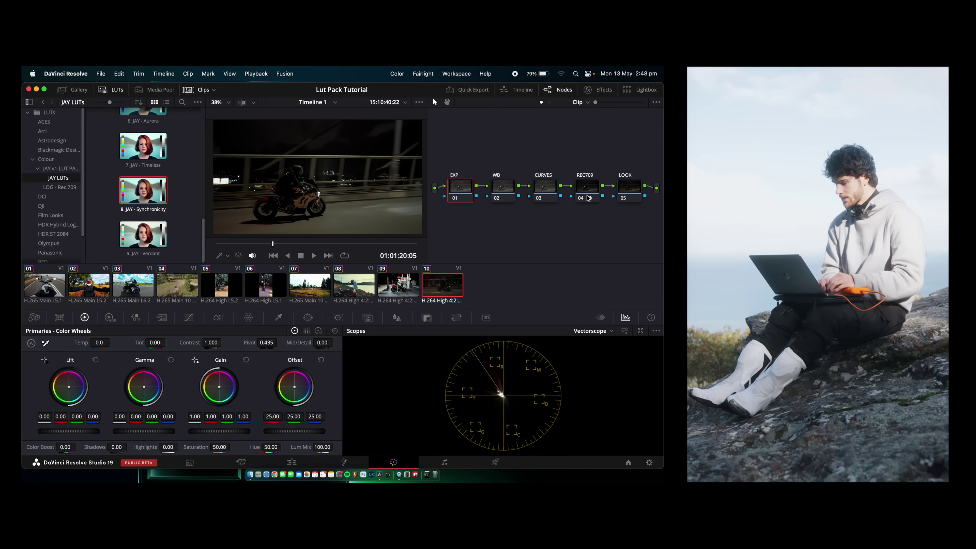
click(590, 186)
key(super+d)
key(super+d)
key(super+d)
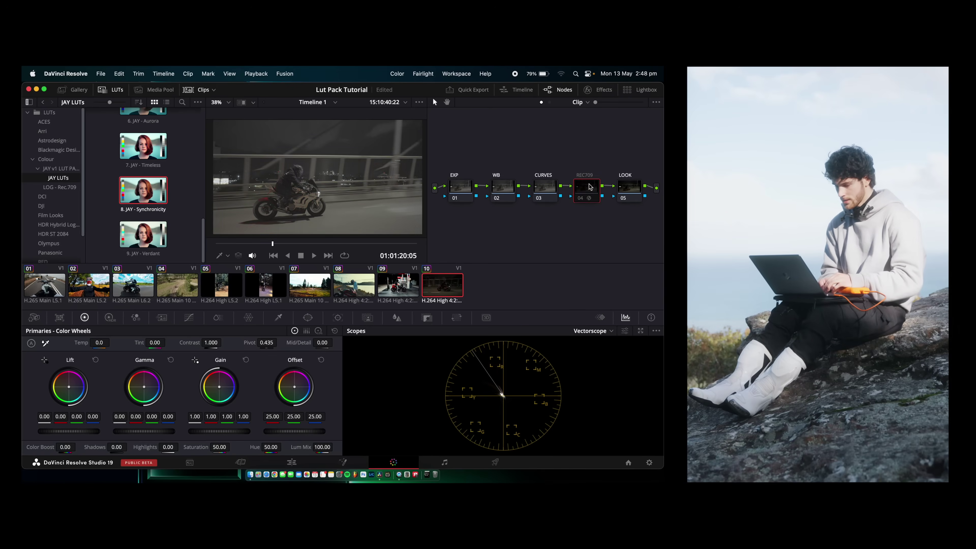
key(super+d)
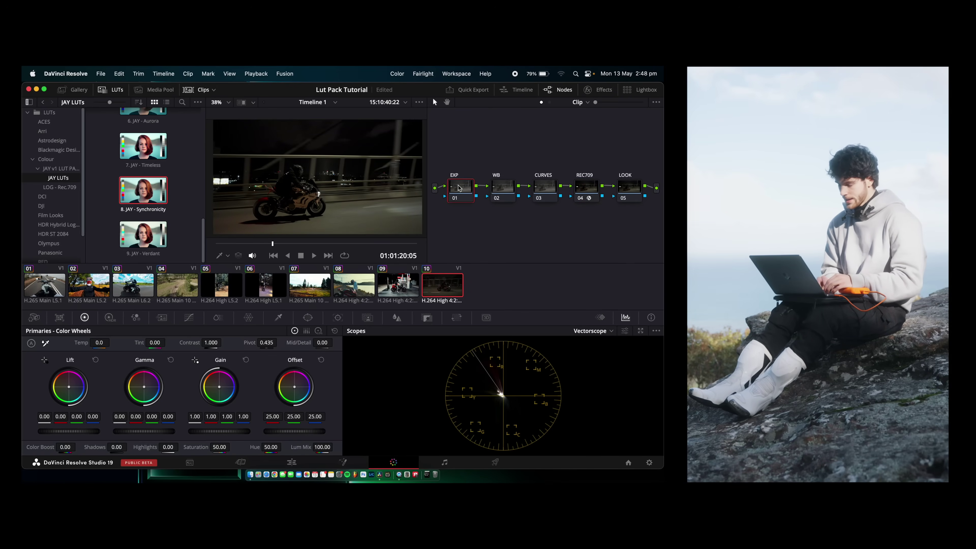
click(507, 188)
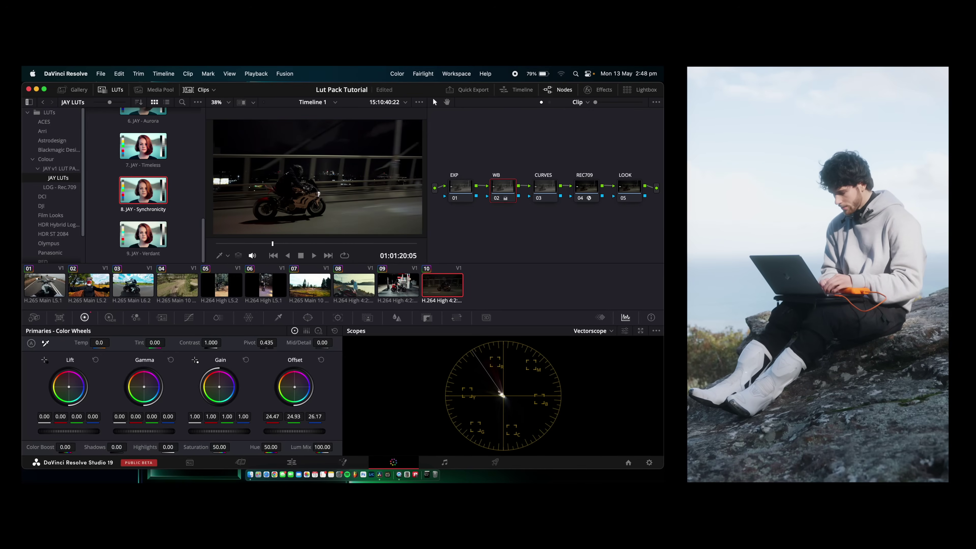
key(super+d)
key(super+d)
key(super+d)
key(super+d)
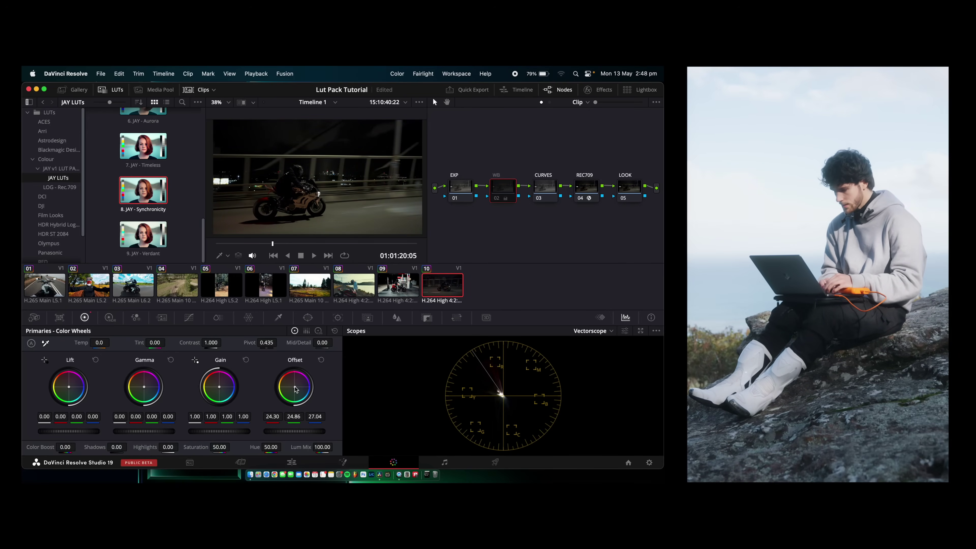
Shape clip 10's custom curve with deeper shadows and lifted upper mids, then fine-tune both points.
click(541, 195)
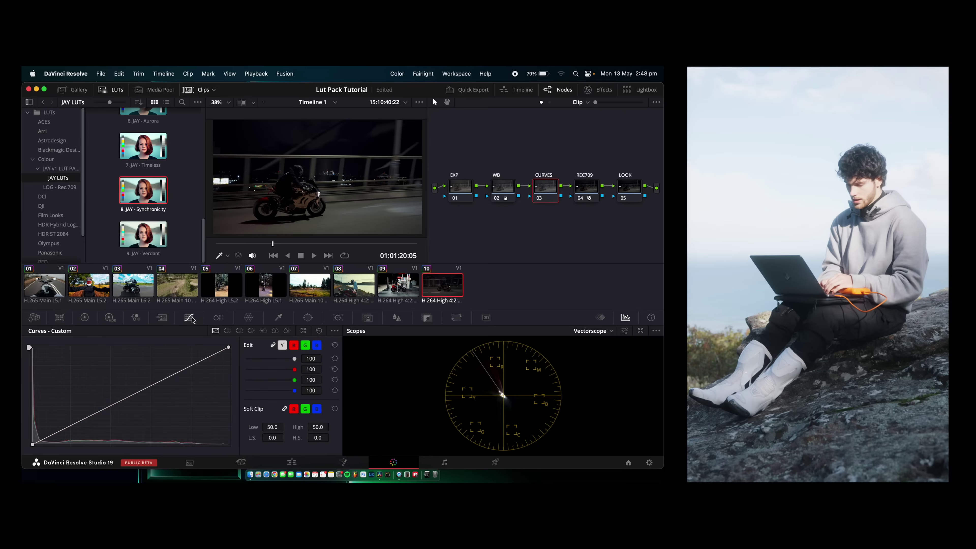
drag(89, 419, 89, 424)
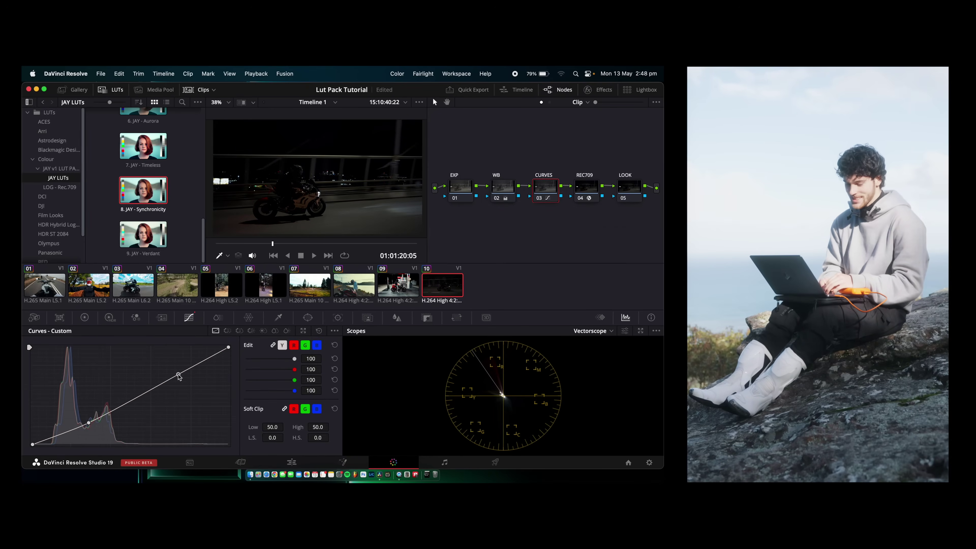
drag(176, 376, 176, 370)
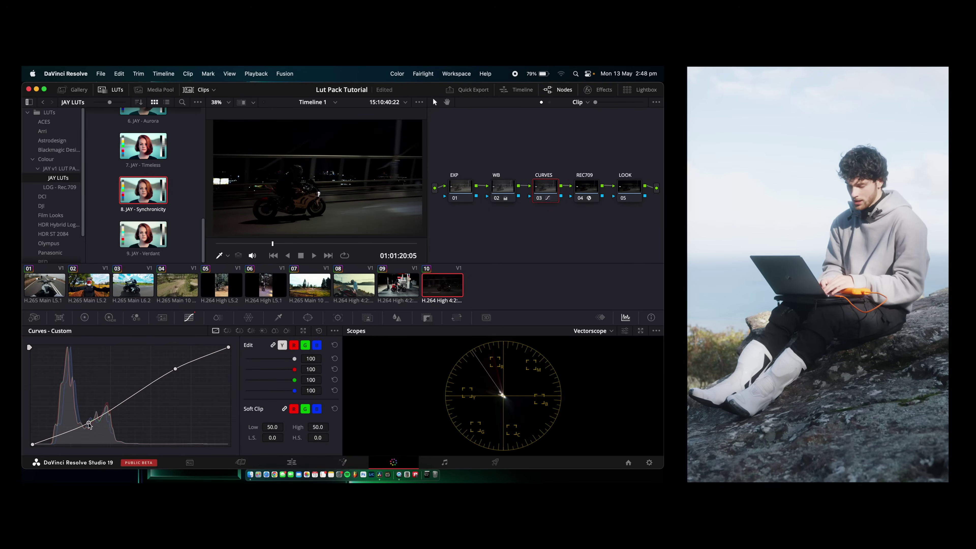
drag(175, 368, 176, 371)
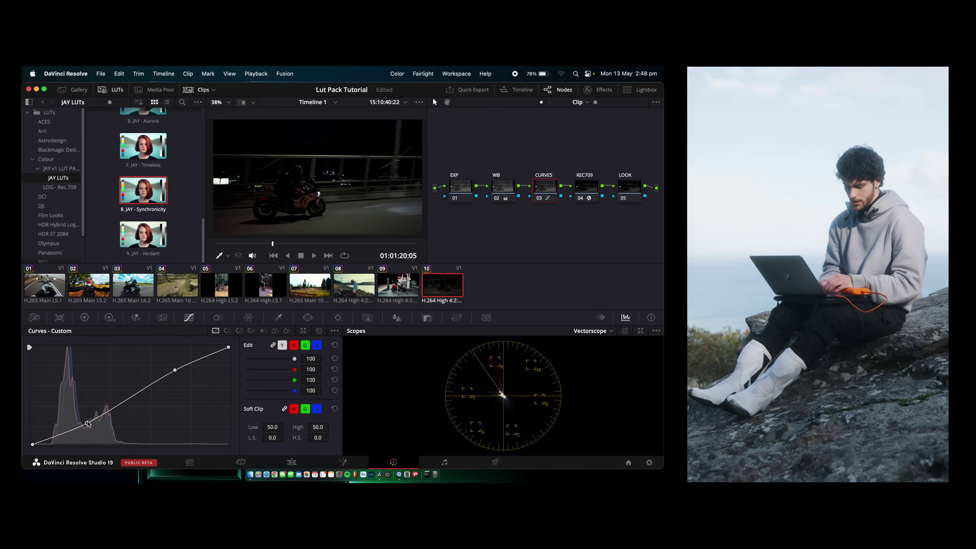
drag(88, 424, 89, 421)
click(632, 192)
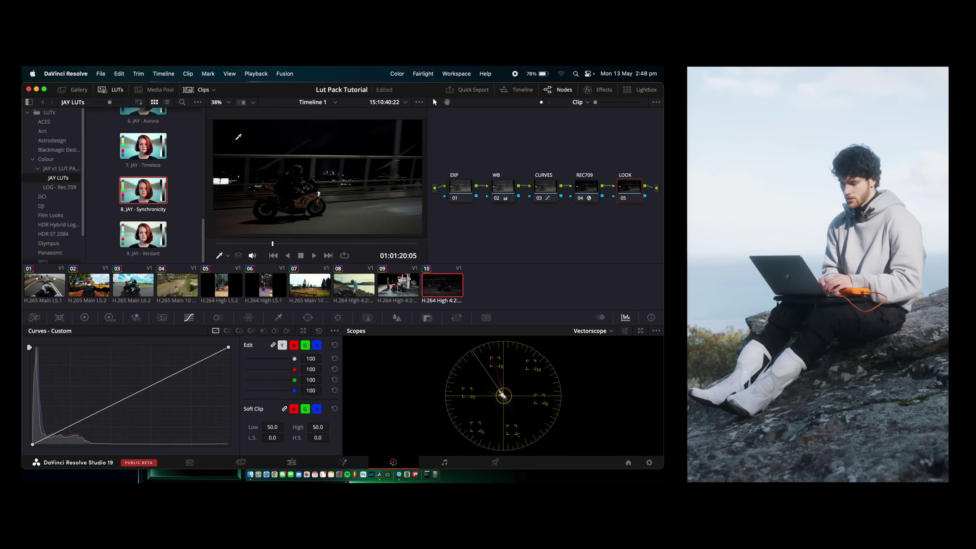
Apply 11. JAY - Spectral to clip 10's LOOK node at 0.600 key output gain and review the clip.
scroll(185, 169, up, 10)
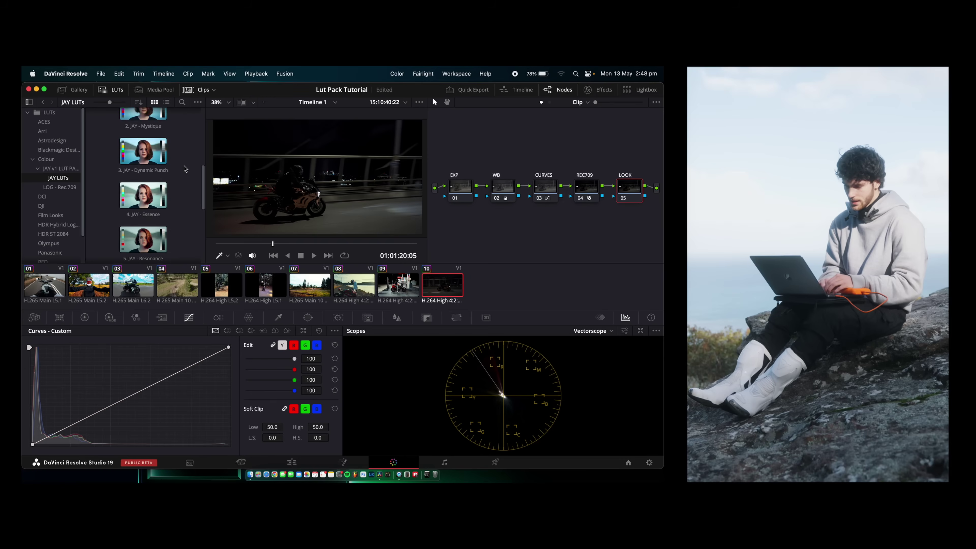
scroll(185, 169, up, 3)
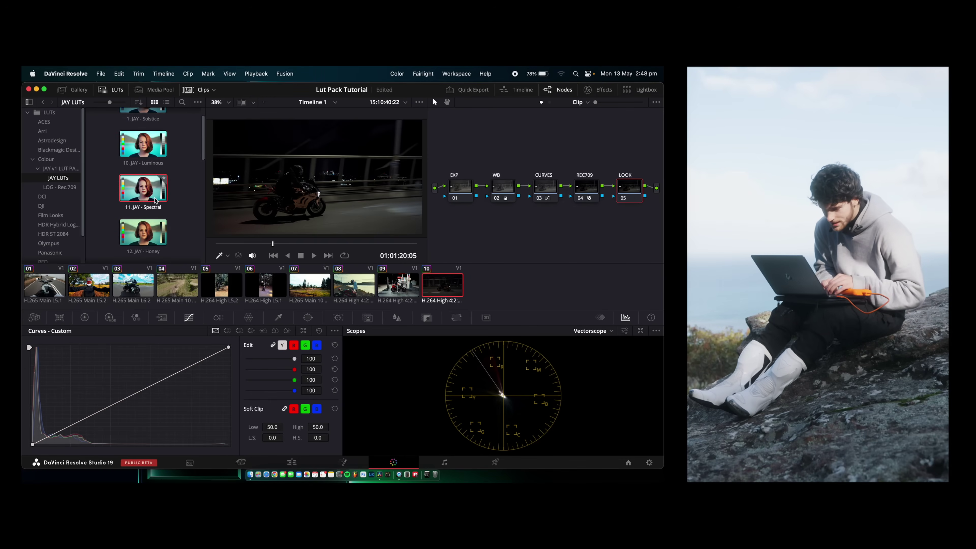
double_click(155, 200)
click(431, 319)
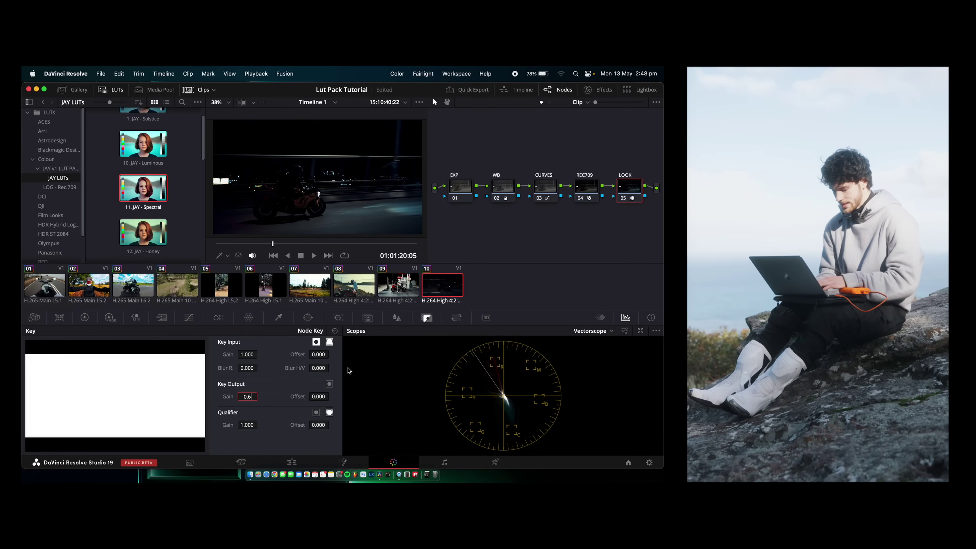
text(0.6)
key(Return)
key(cmd+f)
key(XF86MonBrightnessUp)
key(Escape)
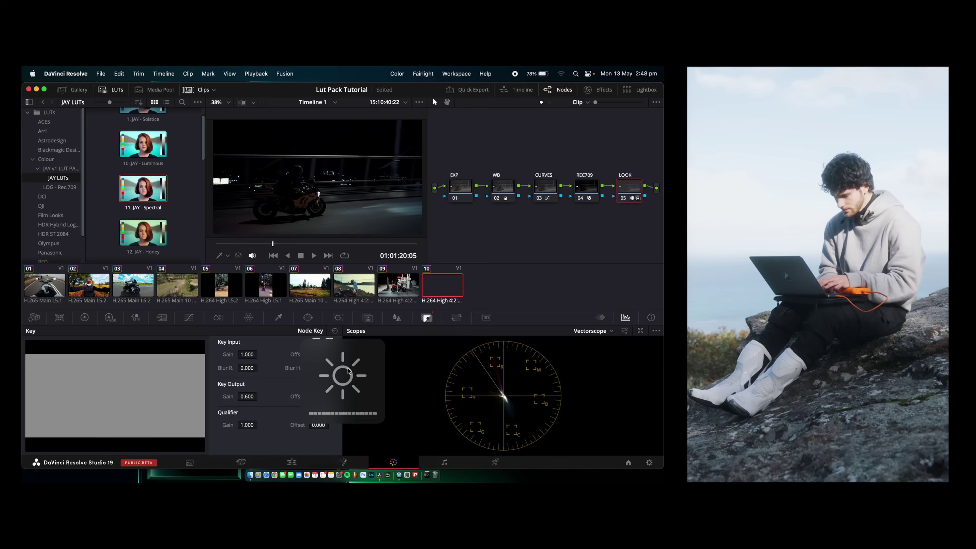
drag(294, 242, 358, 251)
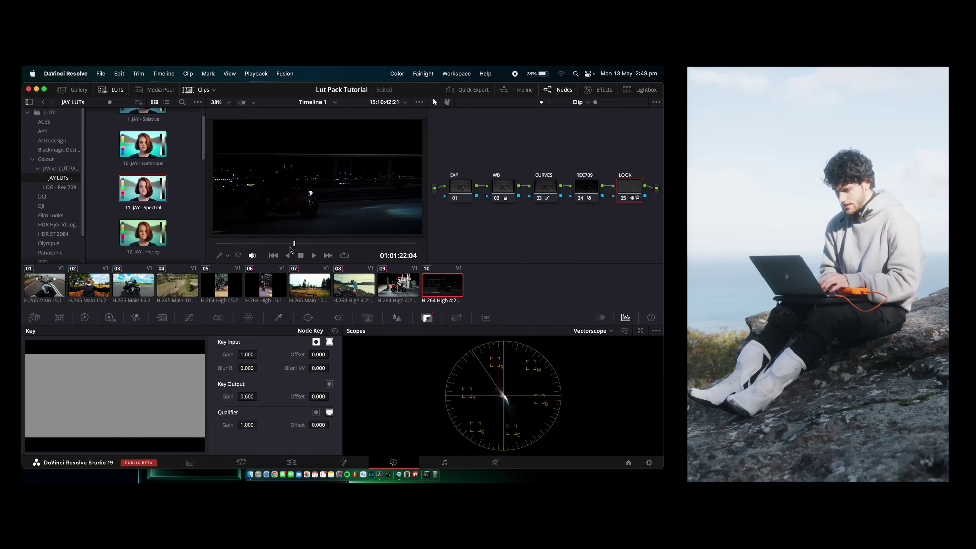
click(247, 245)
Review the grade from the EXP node's colour wheels, leave full-screen preview, and play it back.
click(470, 187)
click(85, 317)
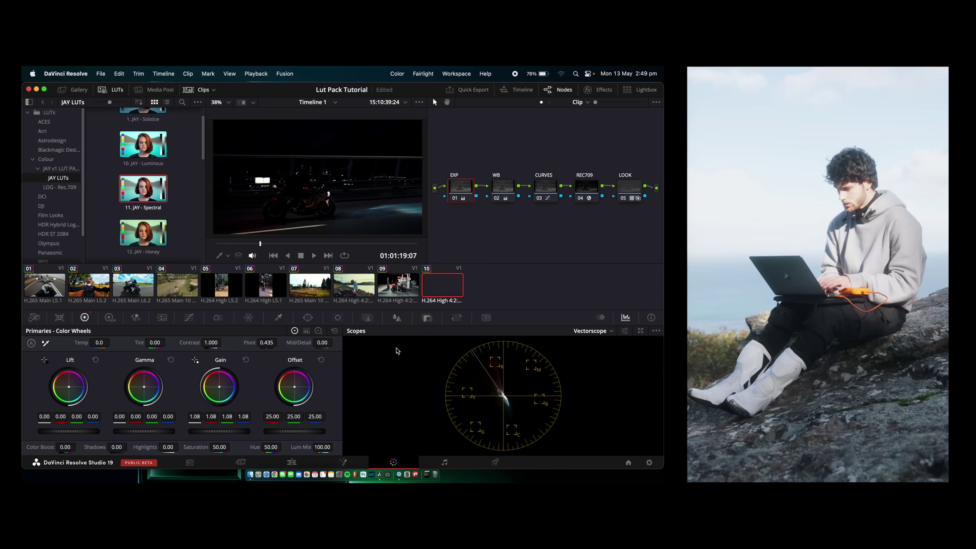
key(super+f)
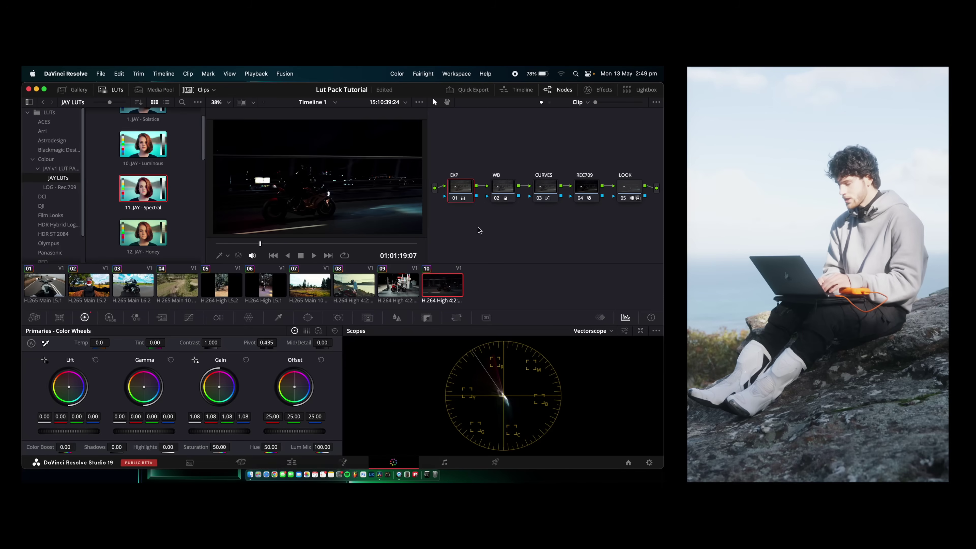
click(636, 197)
click(315, 245)
key(space)
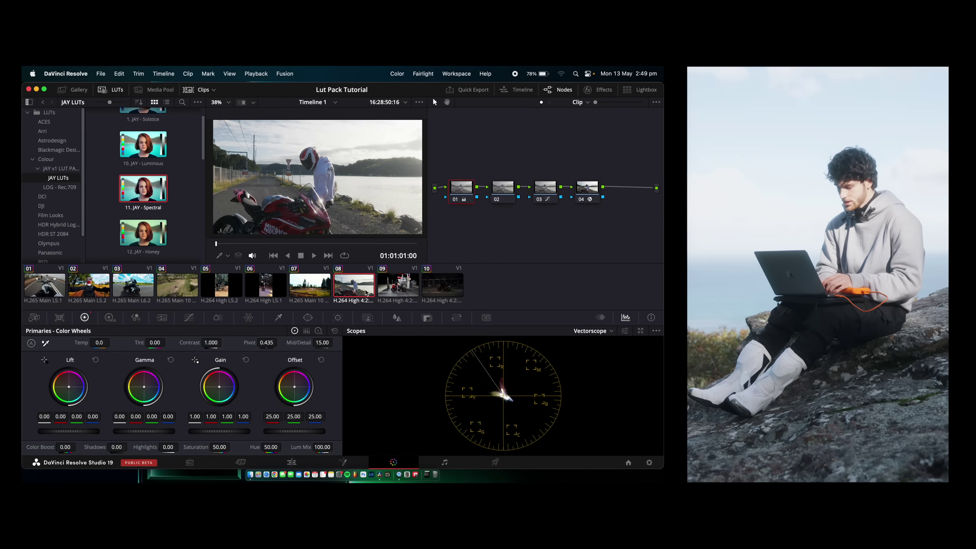
Step through clips 07, 03, 05, 06 and 08, then go to the Edit page.
key(Up)
key(Up)
key(Up)
key(Up)
key(Up)
key(Up)
key(Up)
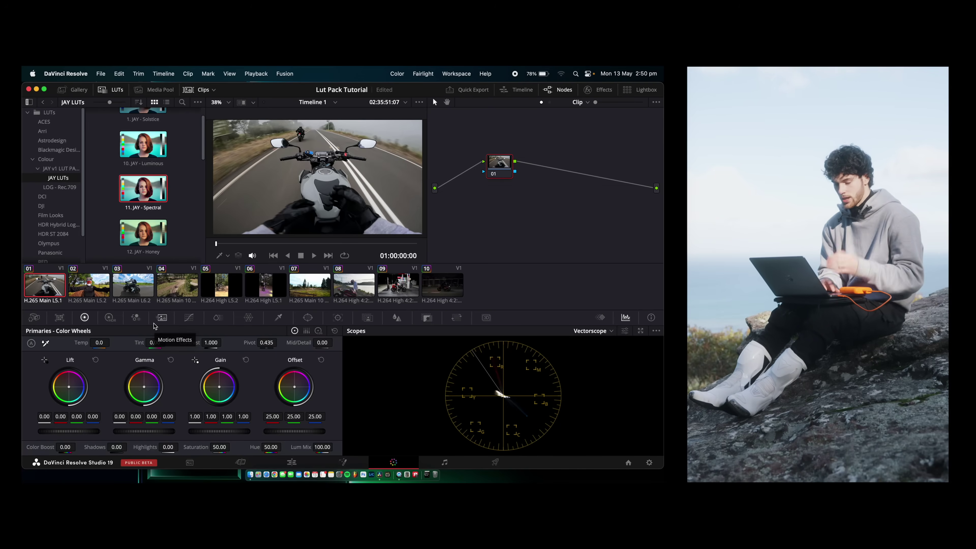
click(123, 286)
click(221, 286)
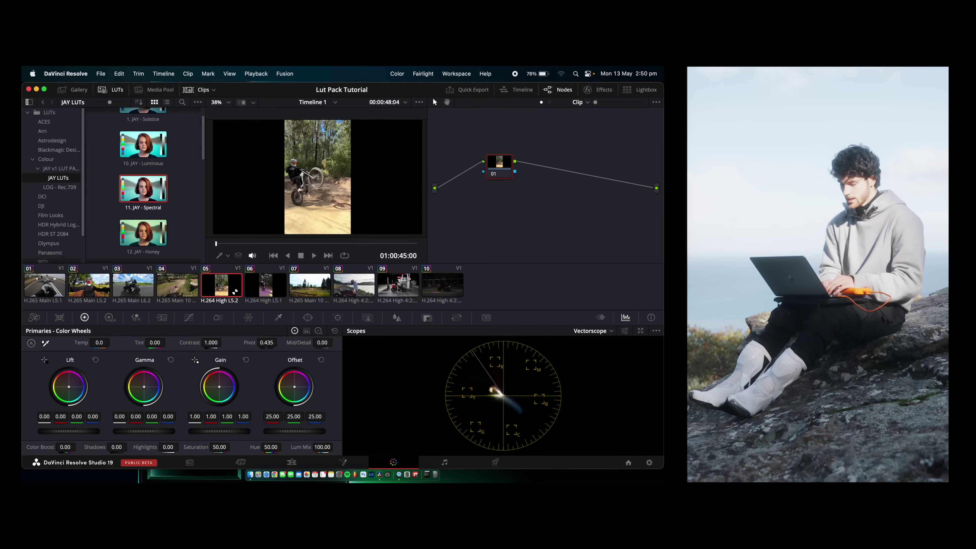
click(266, 286)
click(358, 289)
click(288, 465)
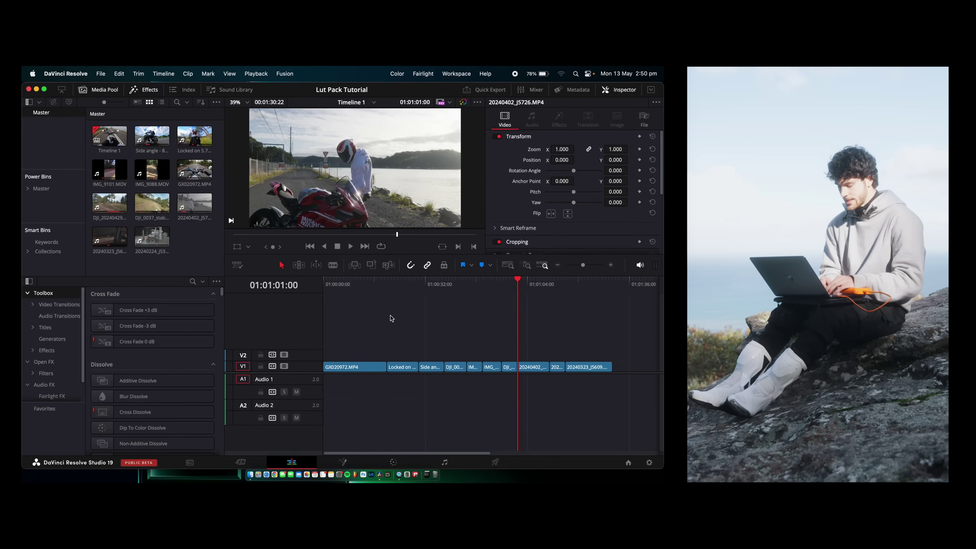
Search Effects for 'adjust' and stretch an Adjustment Clip across all clips on V2.
drag(390, 318, 324, 318)
click(99, 89)
click(146, 90)
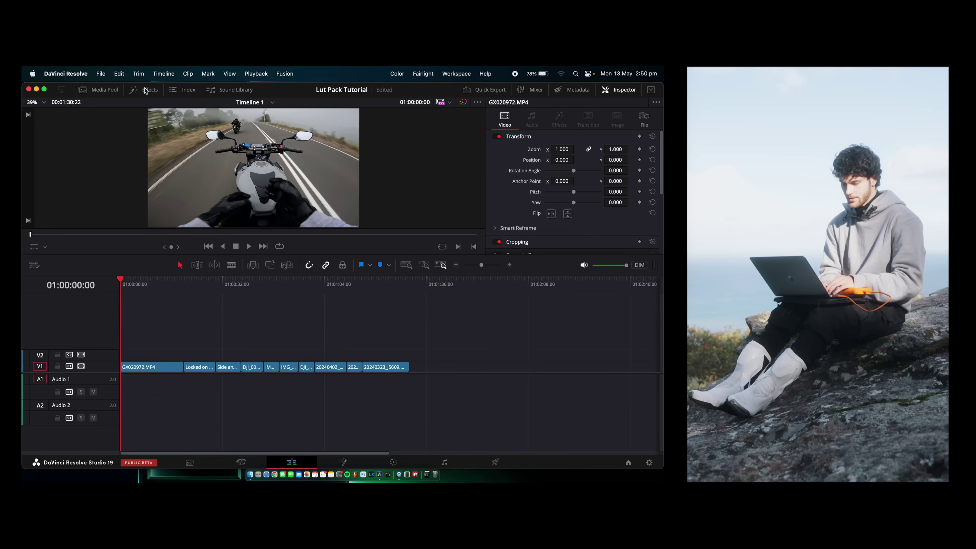
click(145, 90)
click(193, 101)
text(adjust)
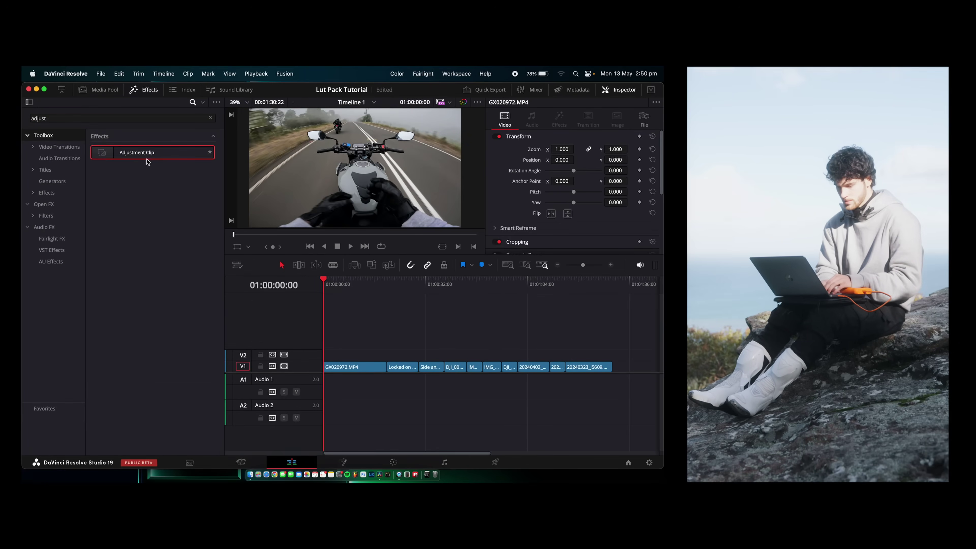
drag(147, 161, 322, 357)
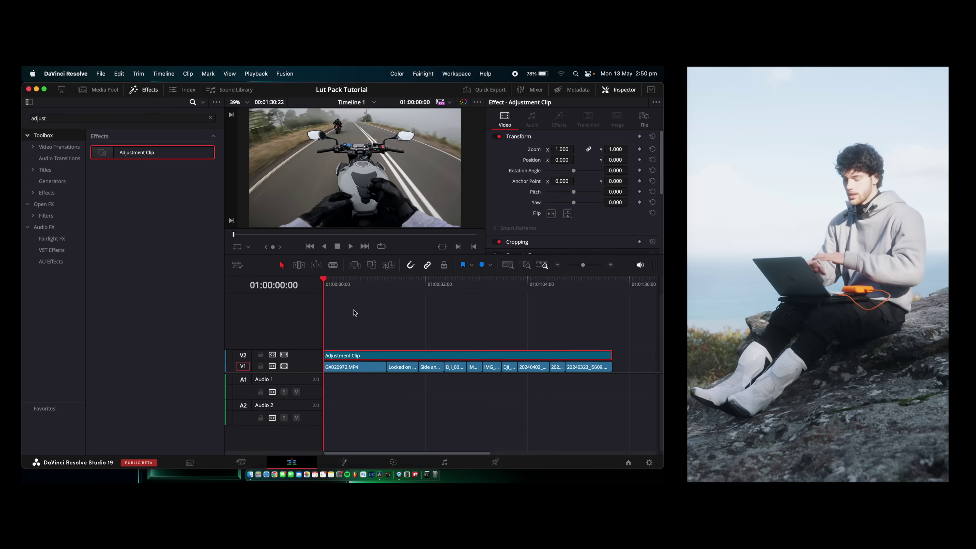
drag(359, 355, 367, 362)
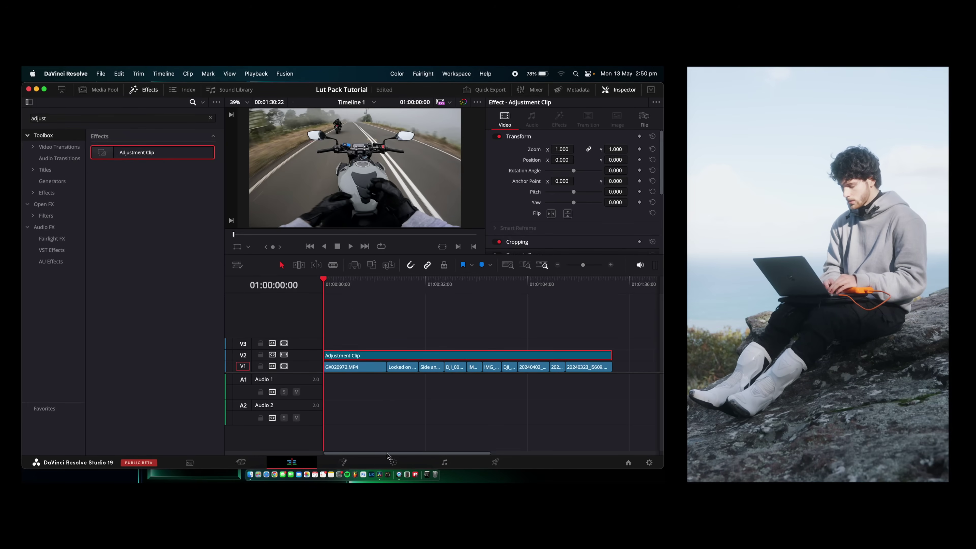
click(391, 461)
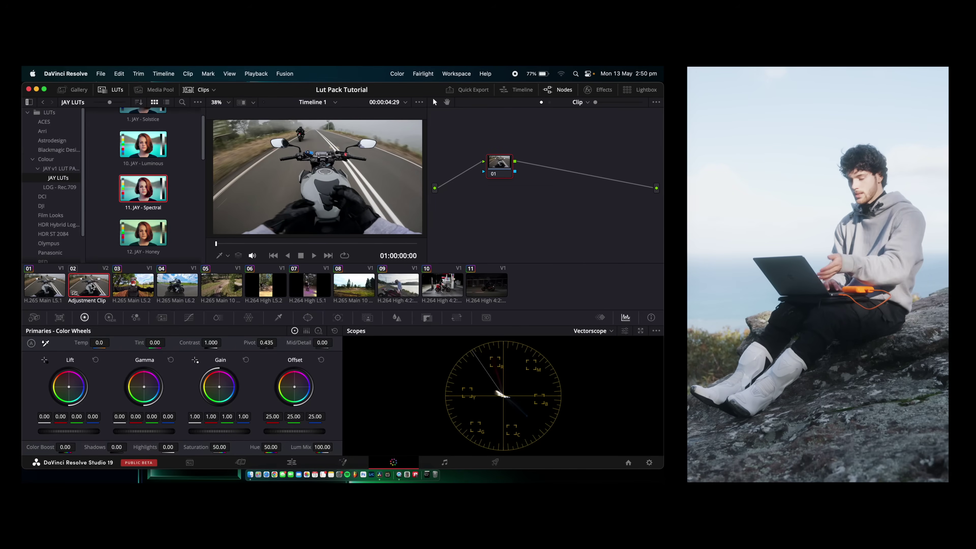
Apply 1. JAY - Solstice to the adjustment clip and set its key output gain to 0.700.
scroll(187, 198, up, 2)
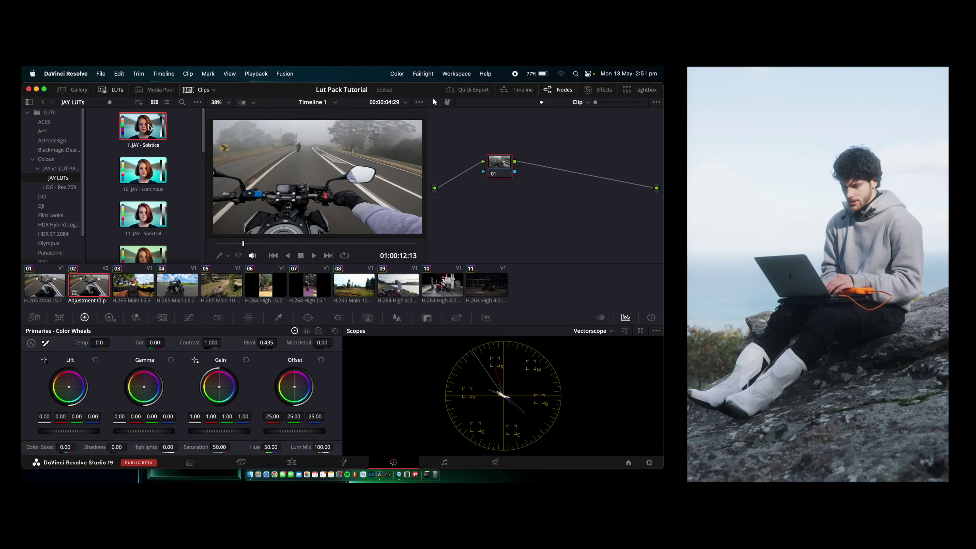
double_click(149, 127)
key(shift+4)
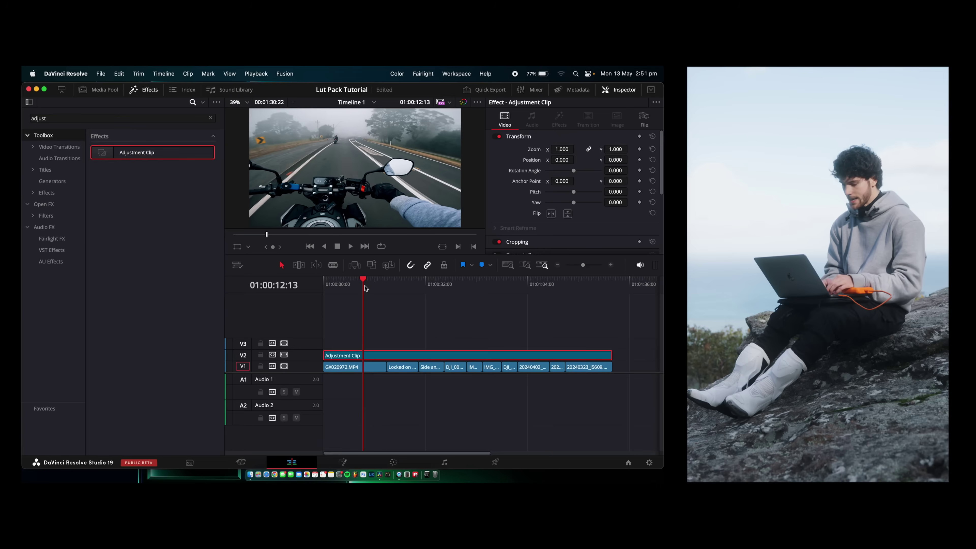
drag(366, 288, 472, 294)
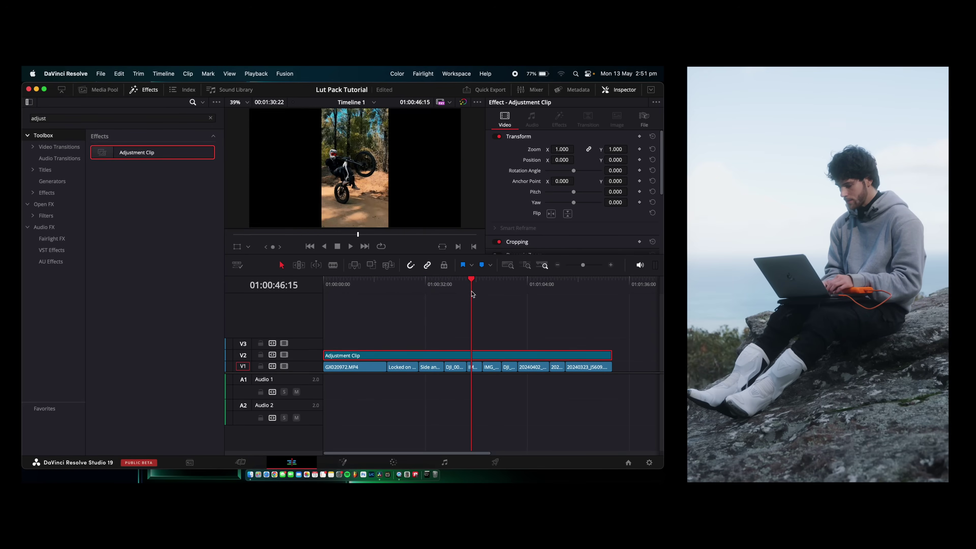
key(shift+6)
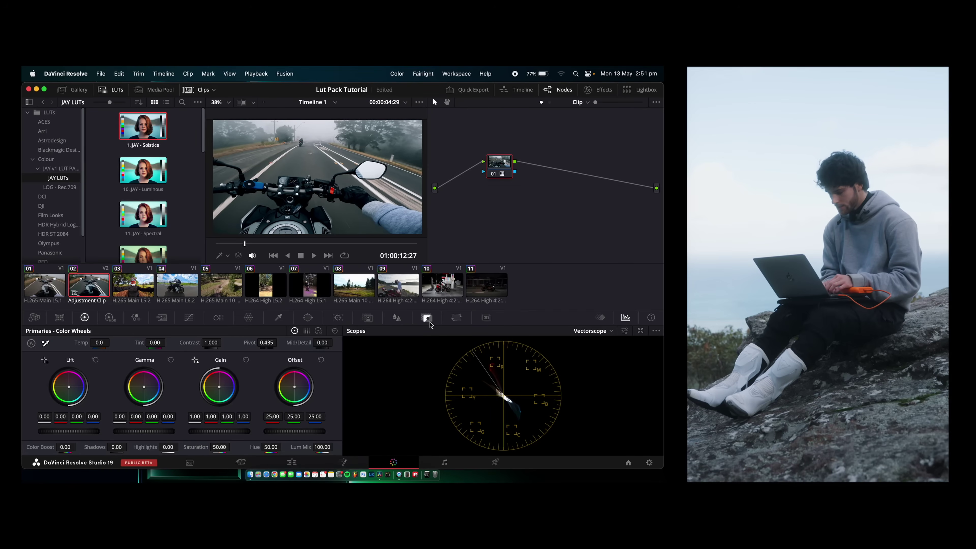
click(429, 322)
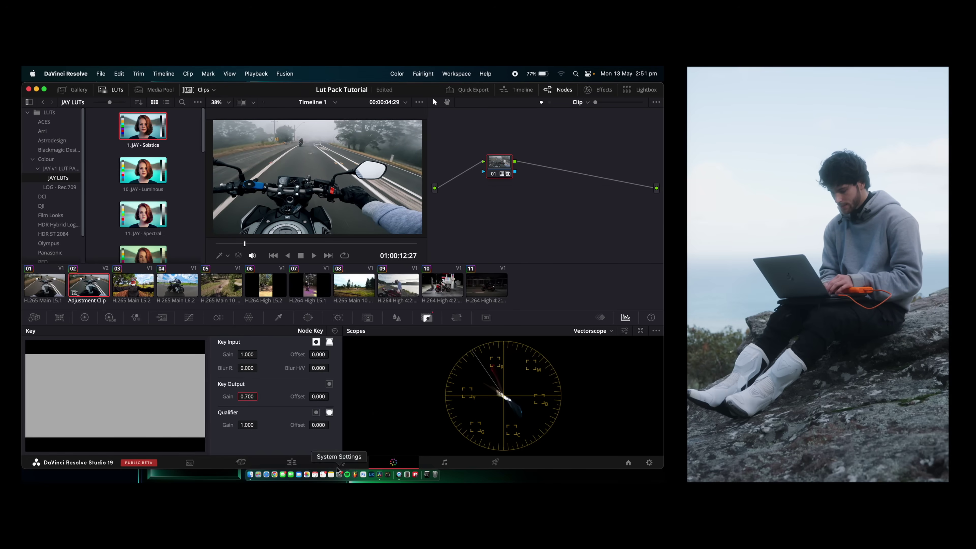
Play the timeline to the gas-station shot and toggle the adjustment track off and on.
click(292, 462)
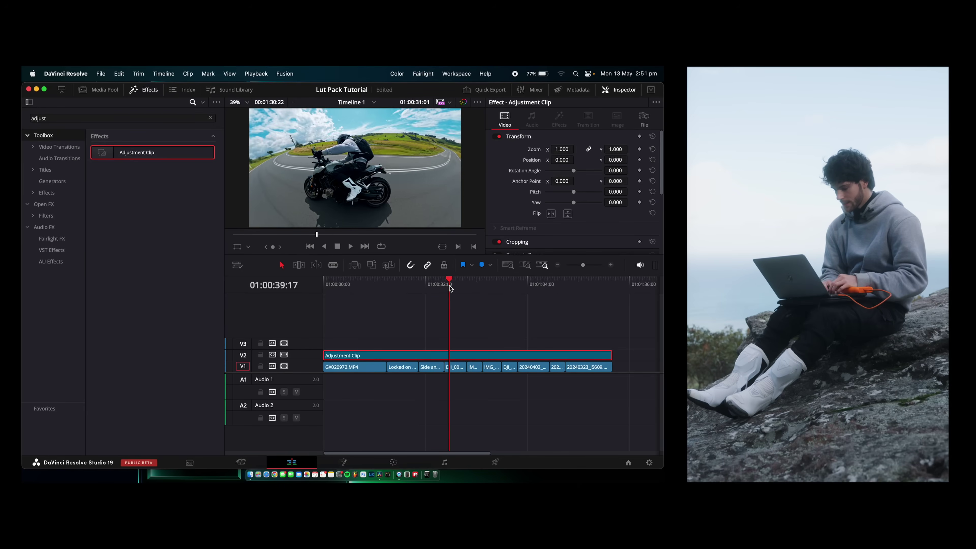
key(space)
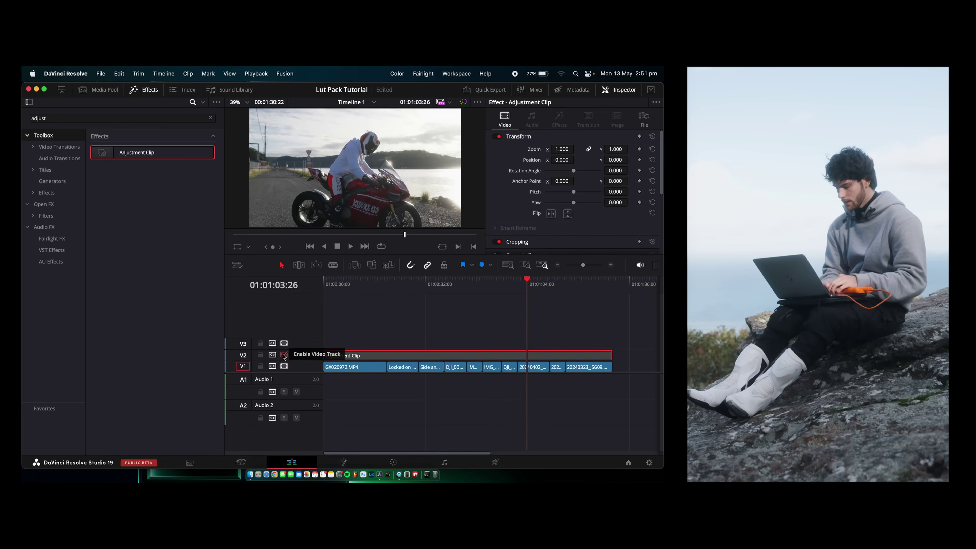
click(549, 293)
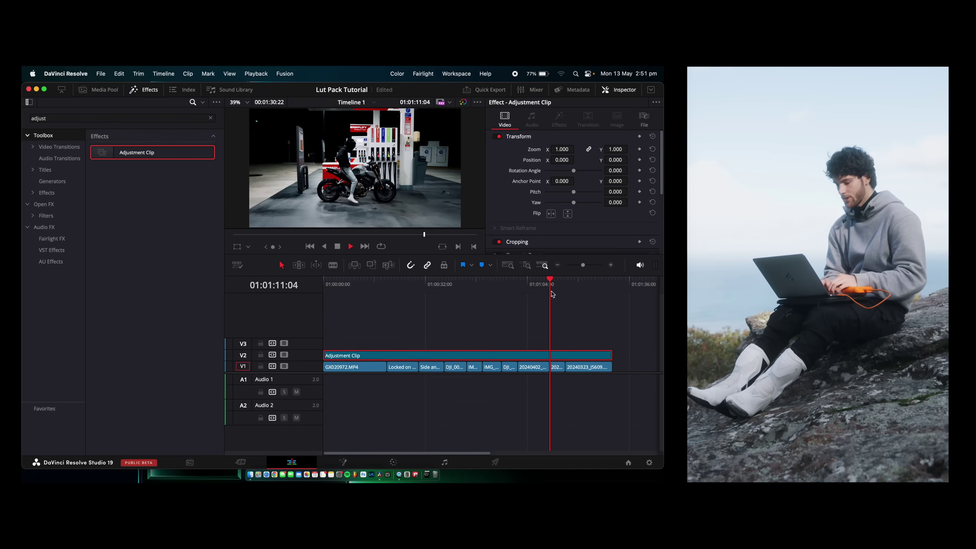
key(space)
click(284, 355)
click(284, 355)
Disable the V2 adjustment track to view the clips without the Solstice LUT.
click(284, 355)
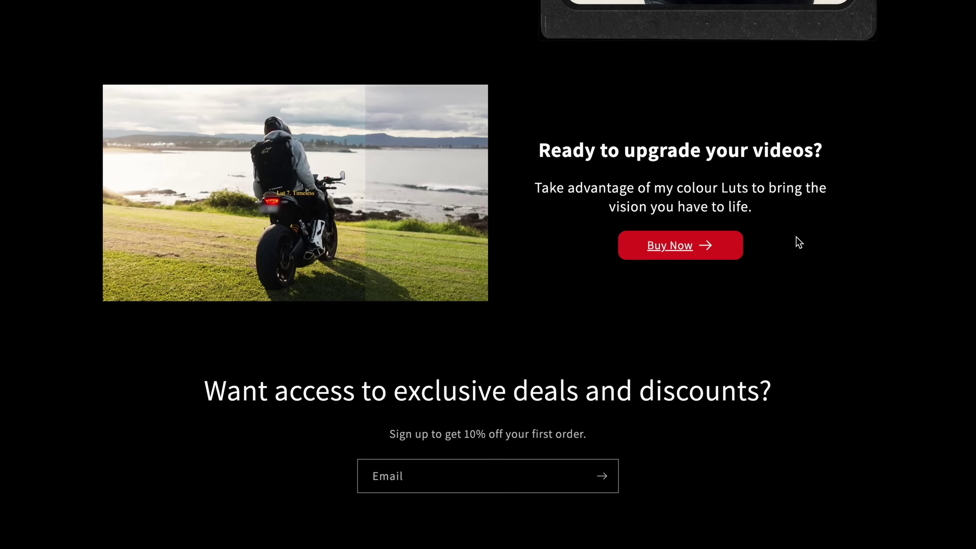
Open the JAY v1 LUT PACK product page, on sale at $45.00 AUD.
click(682, 245)
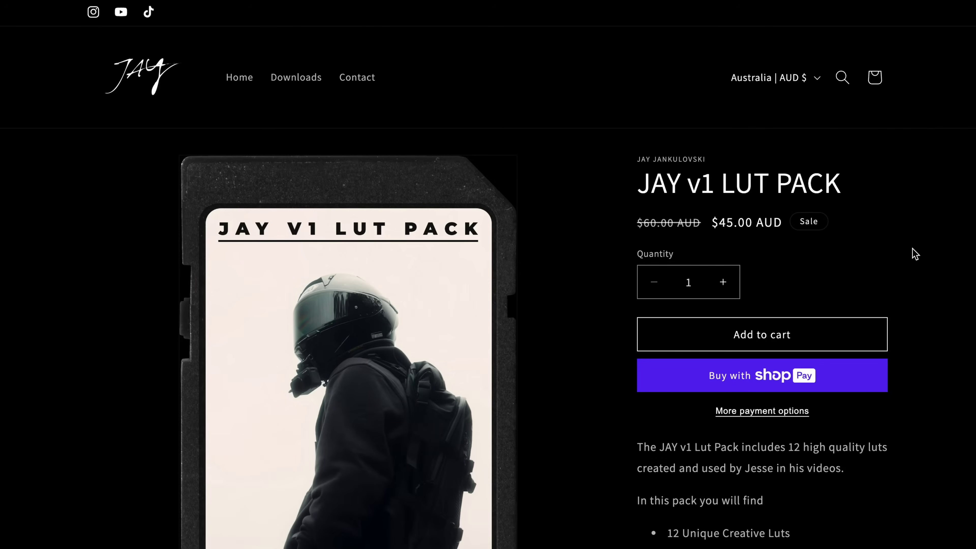